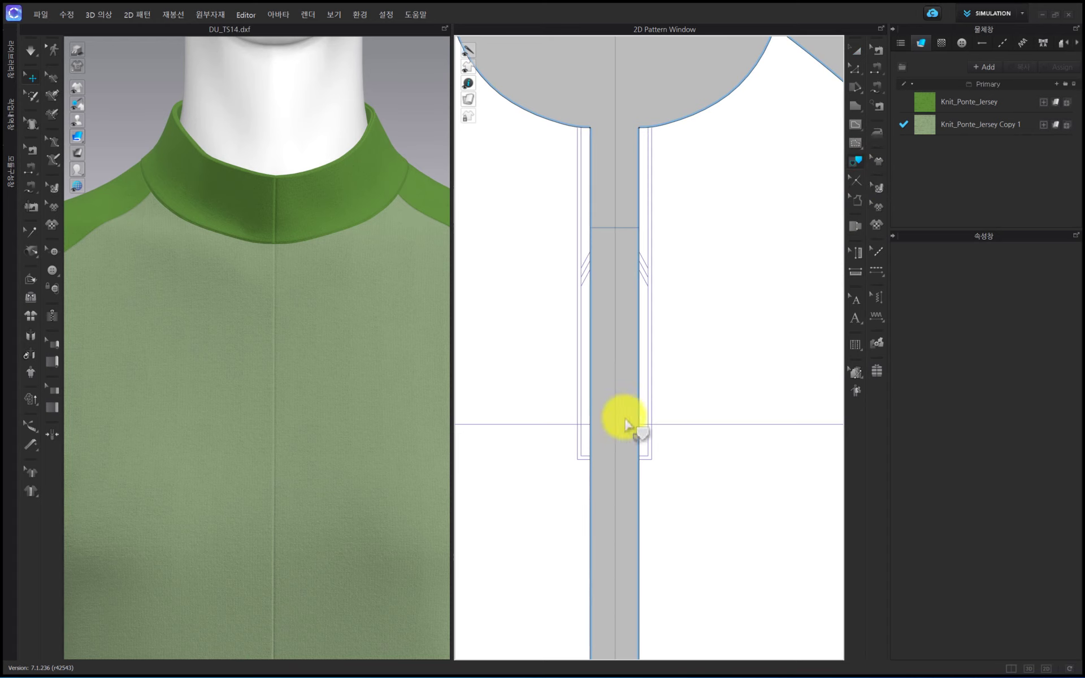
# Cut the front bodice pieces along the inner zipper baseline, including its short segment at the lower end
pyautogui.click(649, 359)
pyautogui.scroll(2, 639, 432)
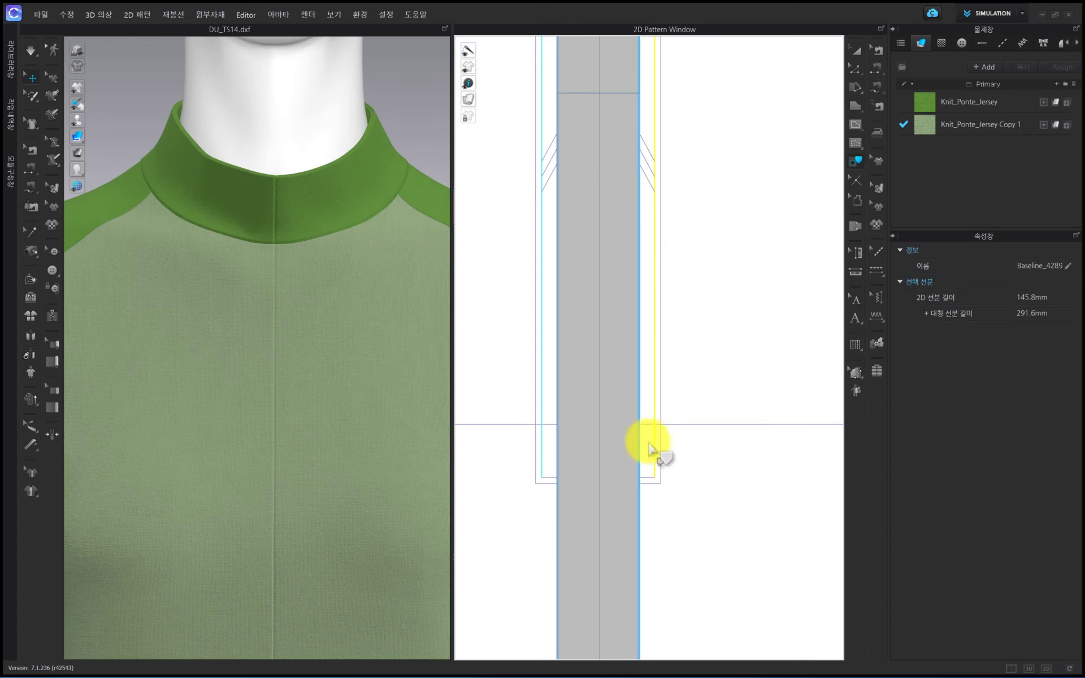
pyautogui.click(644, 477)
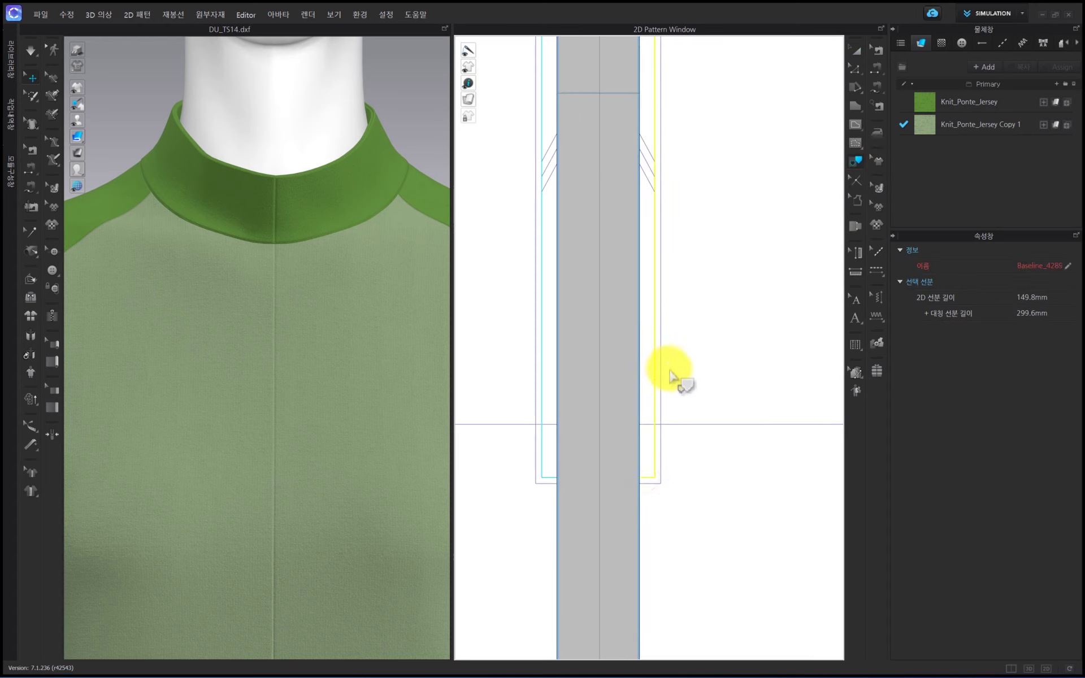
pyautogui.click(663, 372)
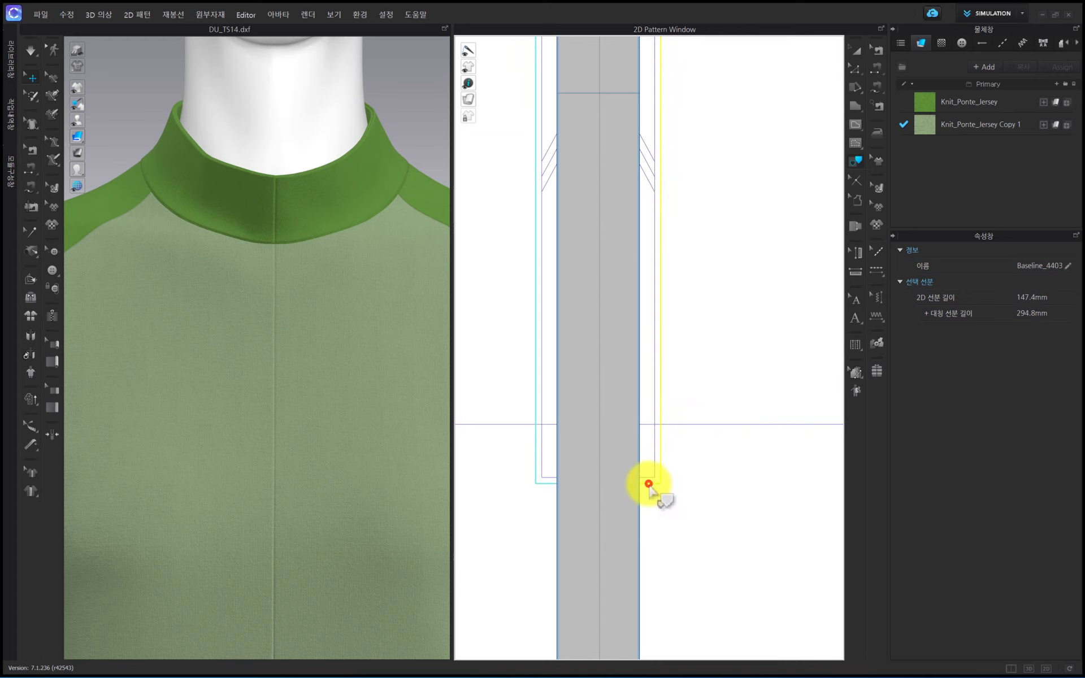
pyautogui.click(652, 469)
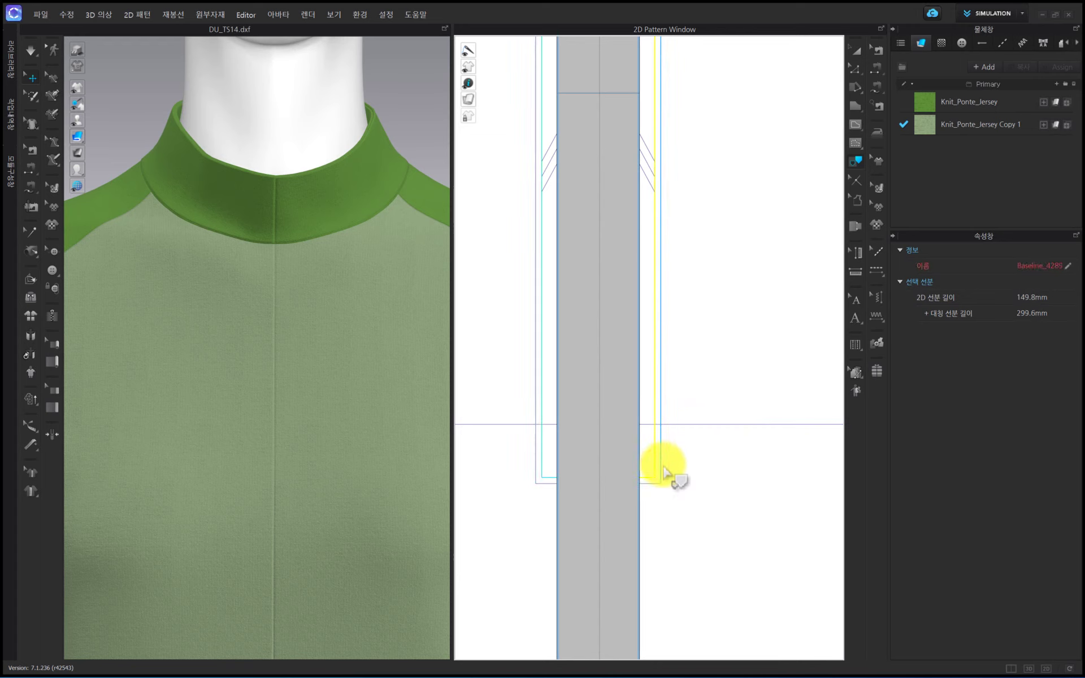
pyautogui.click(661, 464)
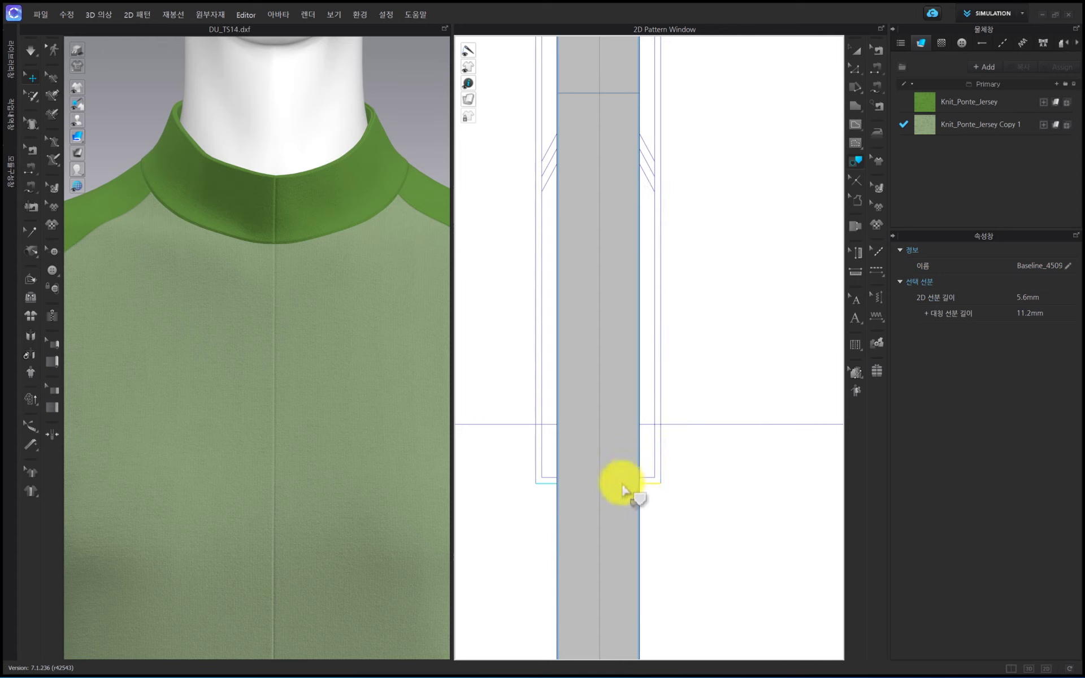
pyautogui.click(655, 460)
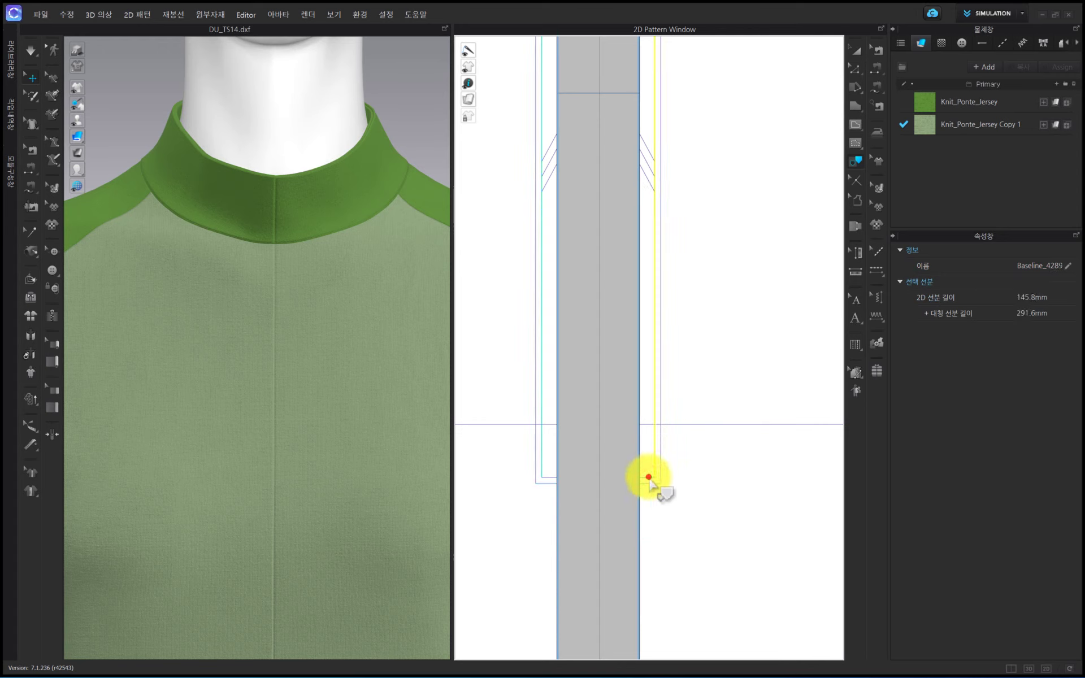
pyautogui.rightClick(650, 485)
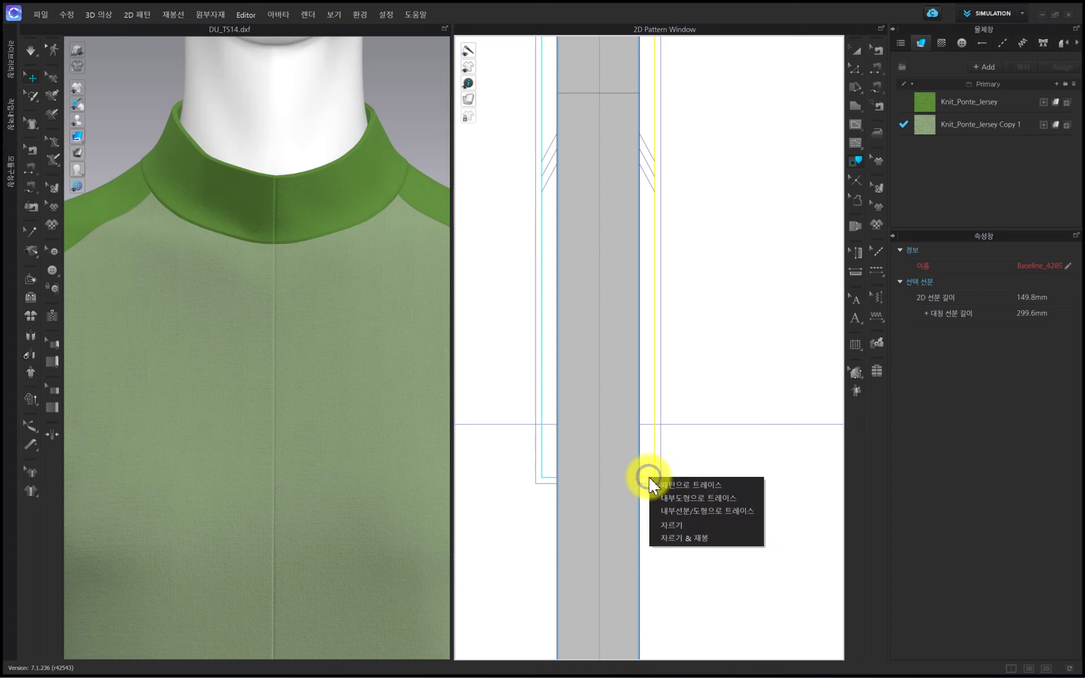
pyautogui.click(677, 526)
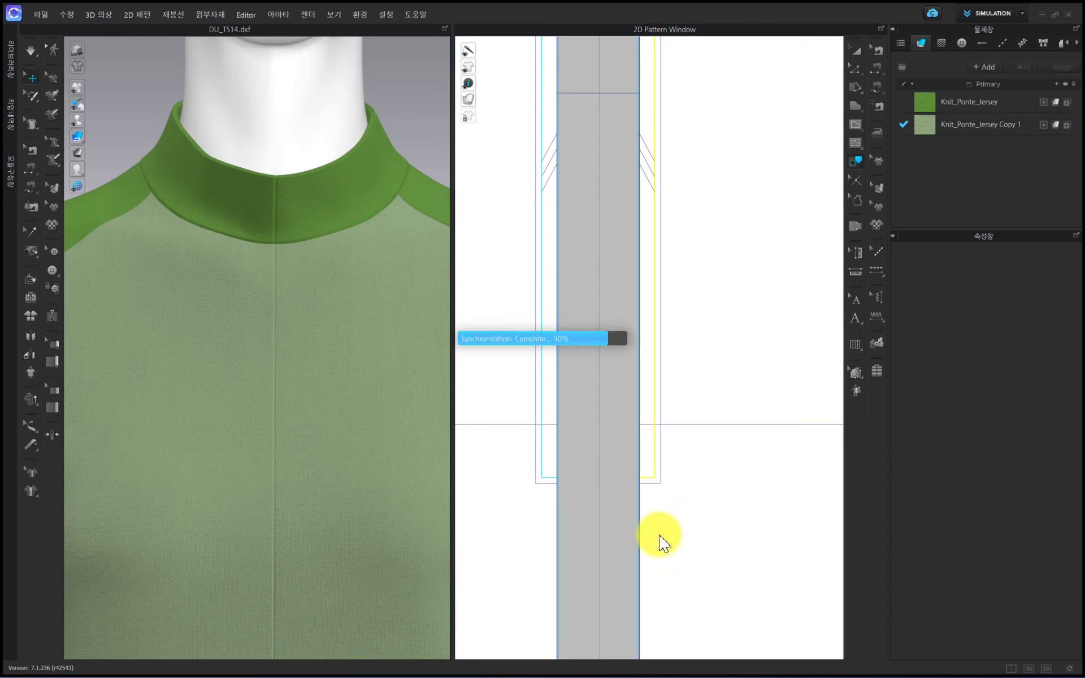
pyautogui.scroll(-6, 652, 542)
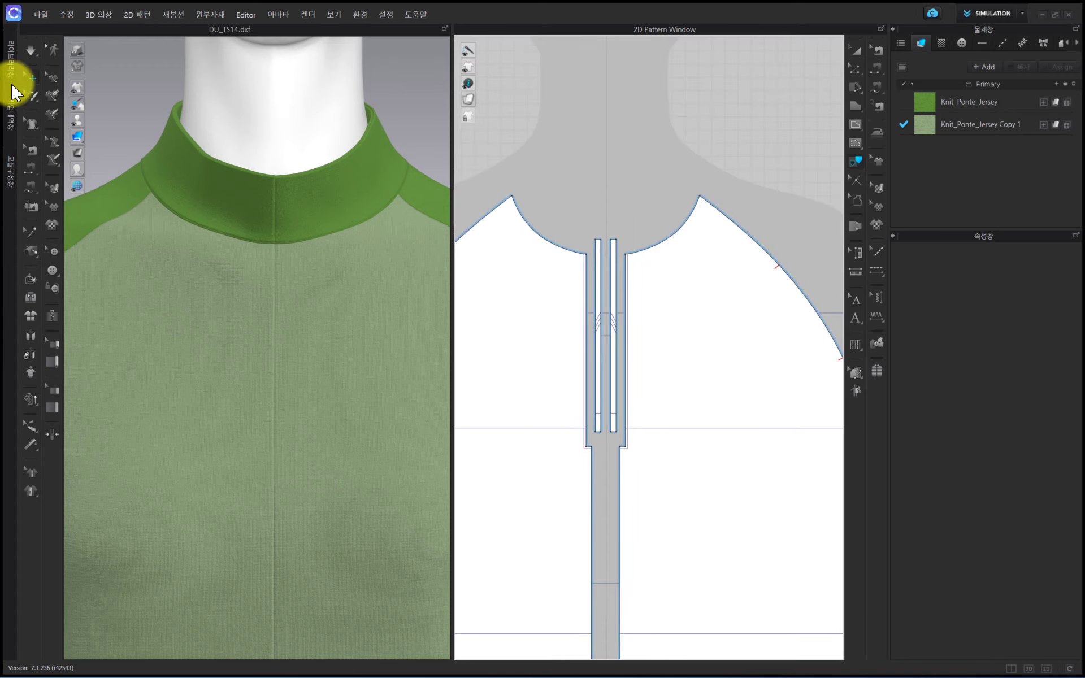
# Display the 3D garment with a different random color for each pattern piece
pyautogui.click(90, 137)
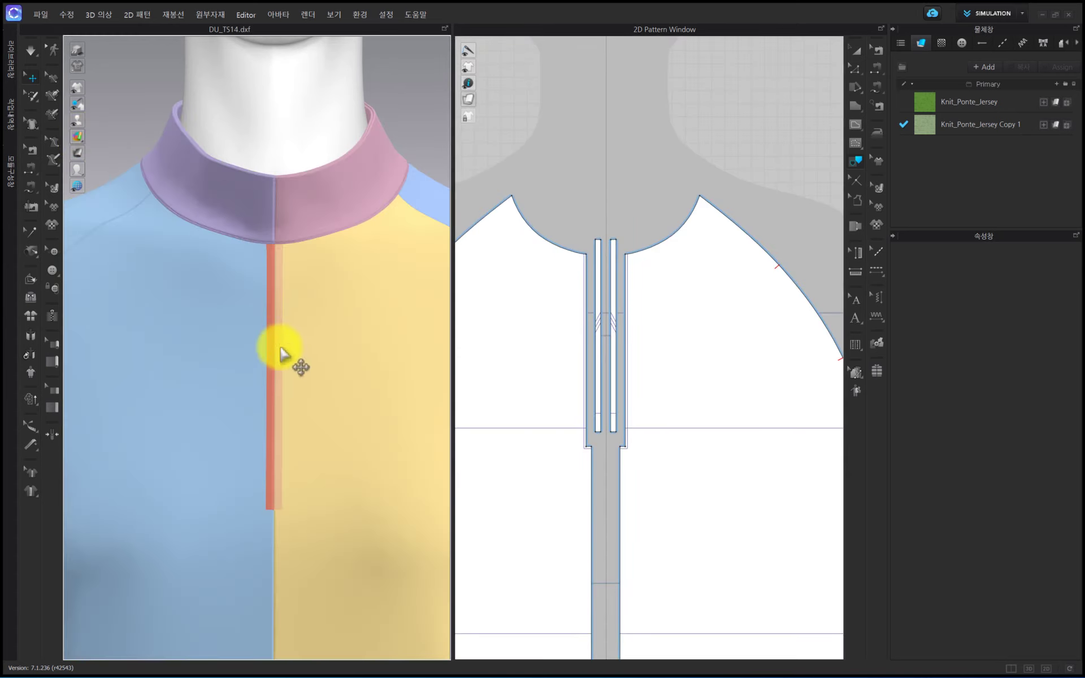
pyautogui.scroll(-2, 274, 356)
pyautogui.scroll(-3, 587, 217)
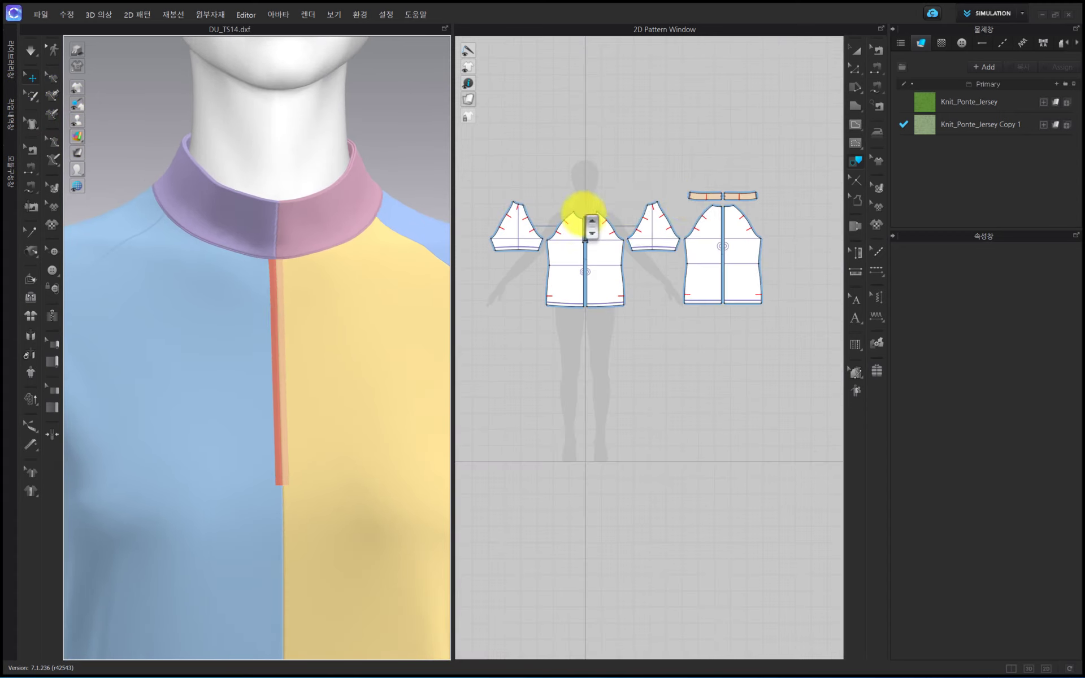
# Cut the collar pieces along the full-height internal baseline that runs parallel to the center-front edge
pyautogui.scroll(8, 702, 186)
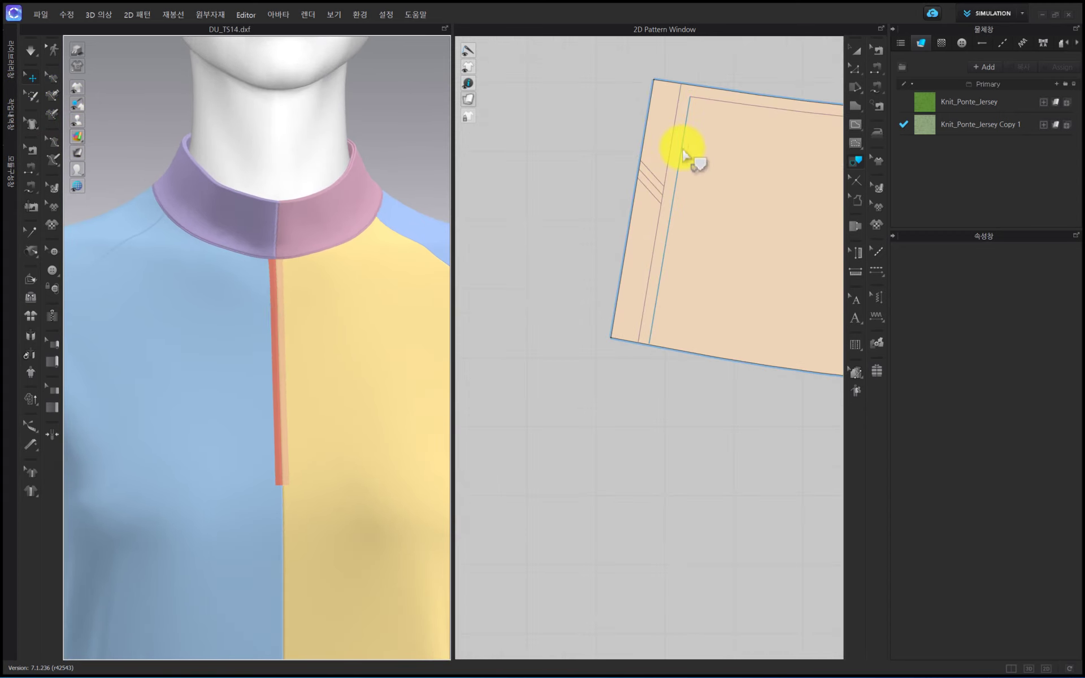
pyautogui.click(684, 153)
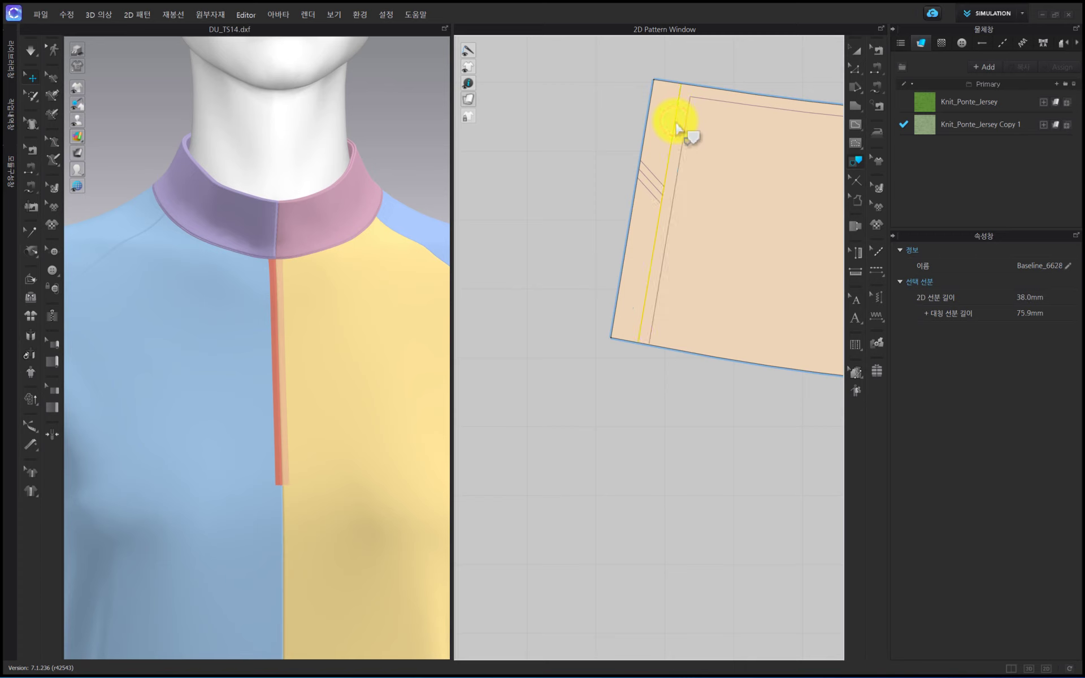
pyautogui.rightClick(676, 122)
pyautogui.click(706, 171)
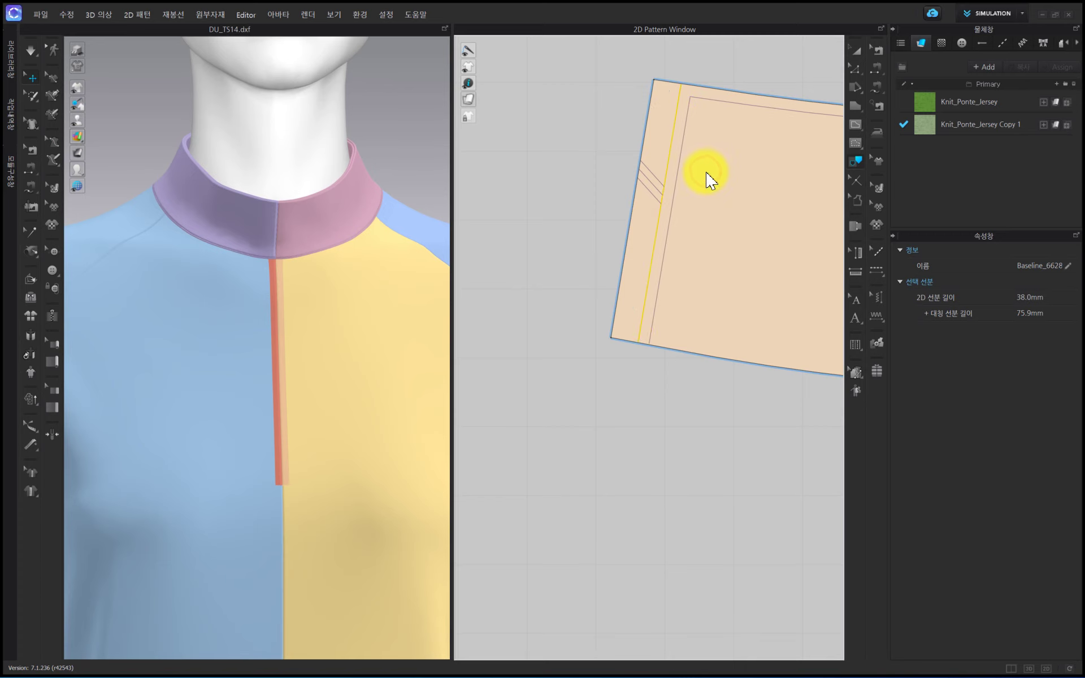
# Delete the two narrow strips cut from the center-front ends of the collar pieces
pyautogui.click(853, 57)
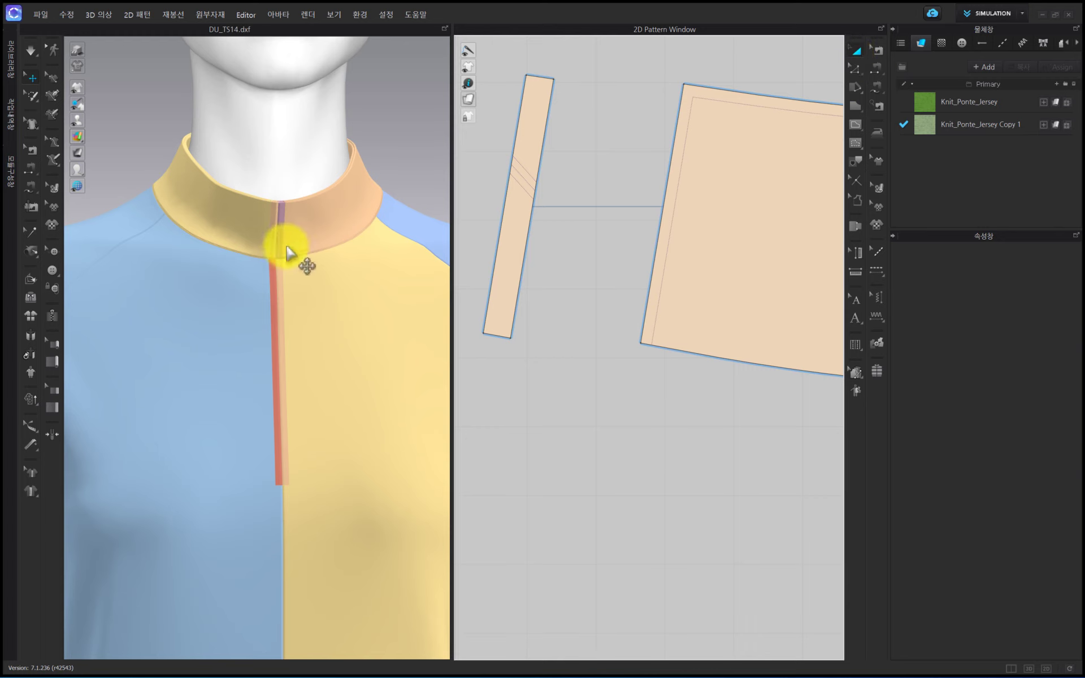
pyautogui.click(516, 195)
pyautogui.press('Delete')
pyautogui.scroll(-3, 536, 235)
pyautogui.scroll(-5, 529, 224)
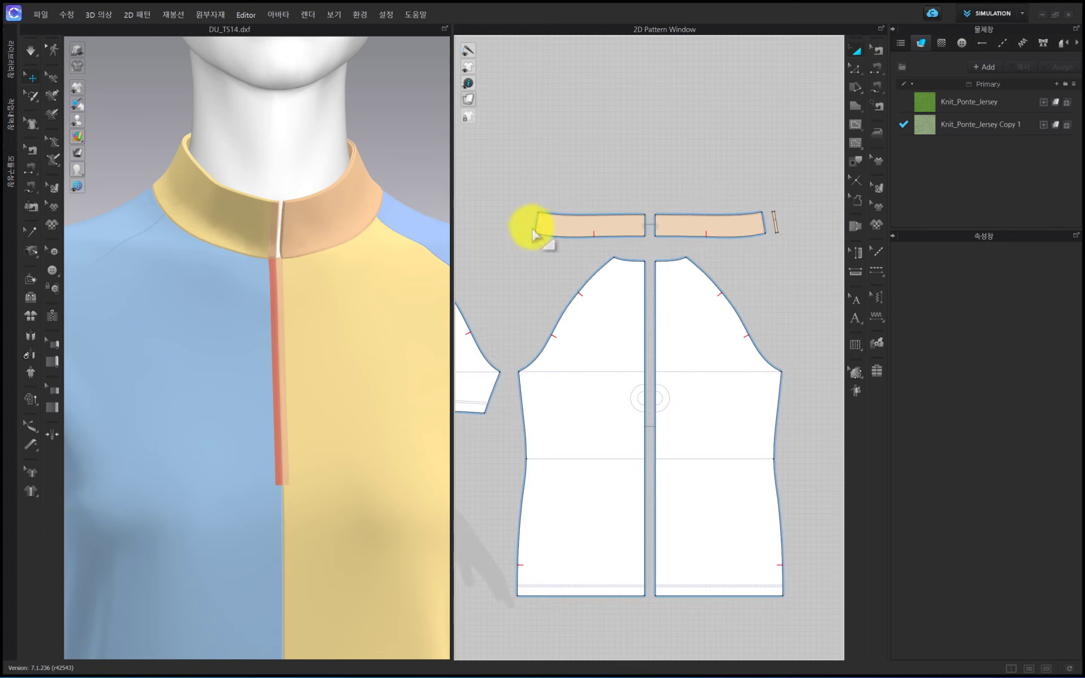
pyautogui.moveTo(762, 197); pyautogui.dragTo(817, 270)
pyautogui.press('Delete')
# Delete the narrow strips cut from the center front of both bodice pieces to open the zipper gap
pyautogui.scroll(-4, 805, 271)
pyautogui.scroll(6, 586, 291)
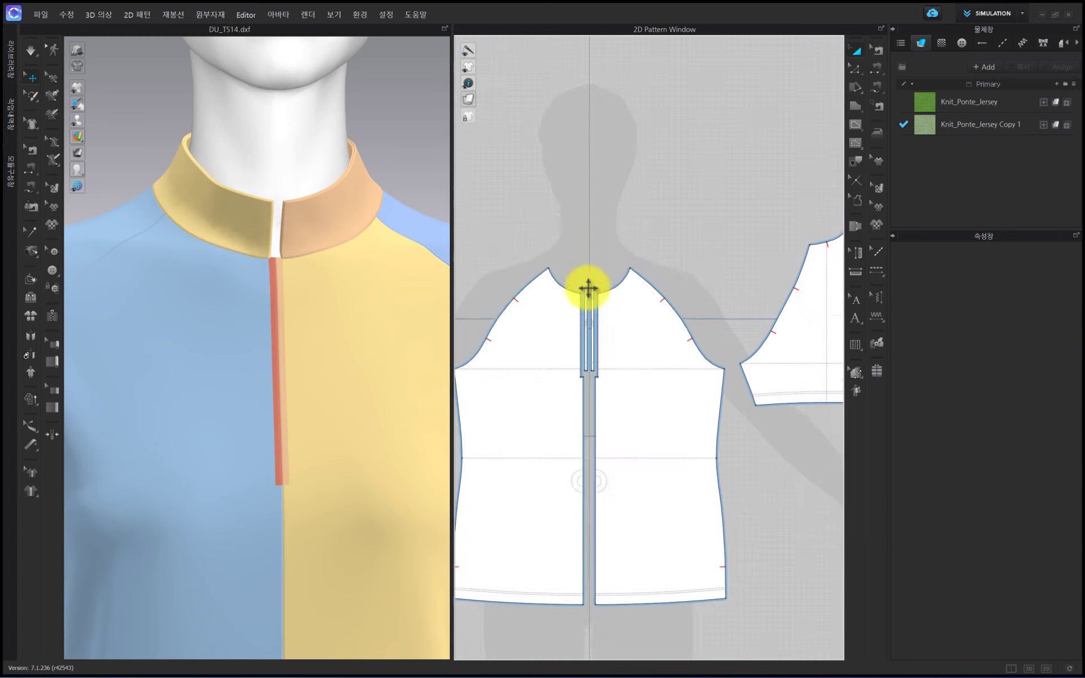
pyautogui.moveTo(557, 238); pyautogui.dragTo(618, 422)
pyautogui.press('Delete')
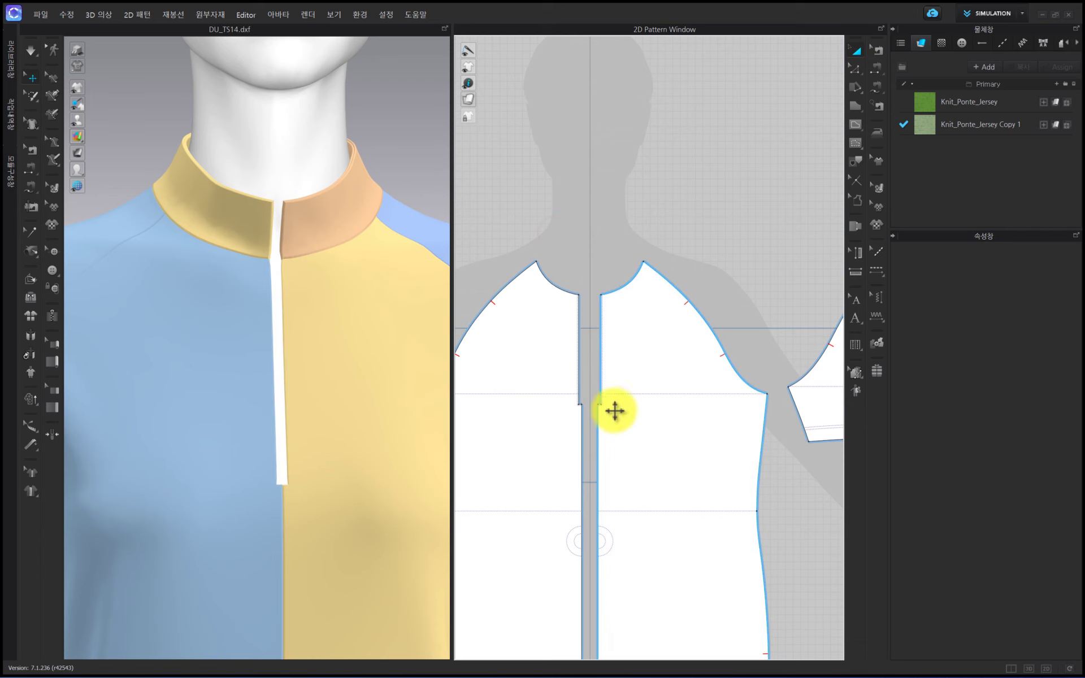
pyautogui.scroll(2, 312, 369)
pyautogui.scroll(-2, 312, 368)
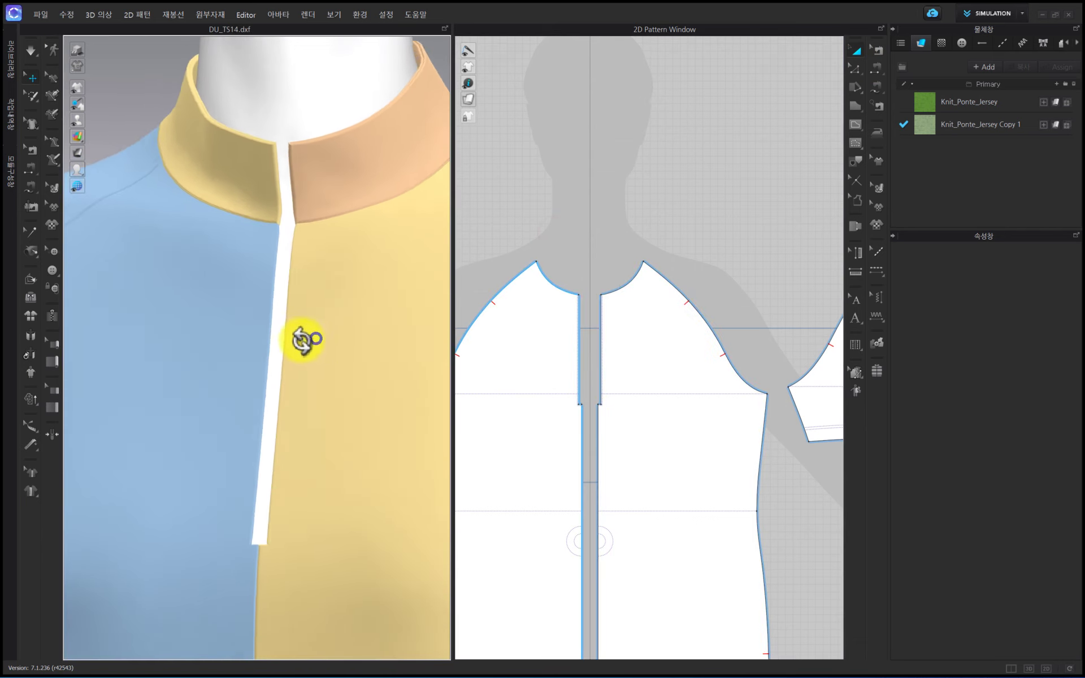
pyautogui.scroll(3, 305, 342)
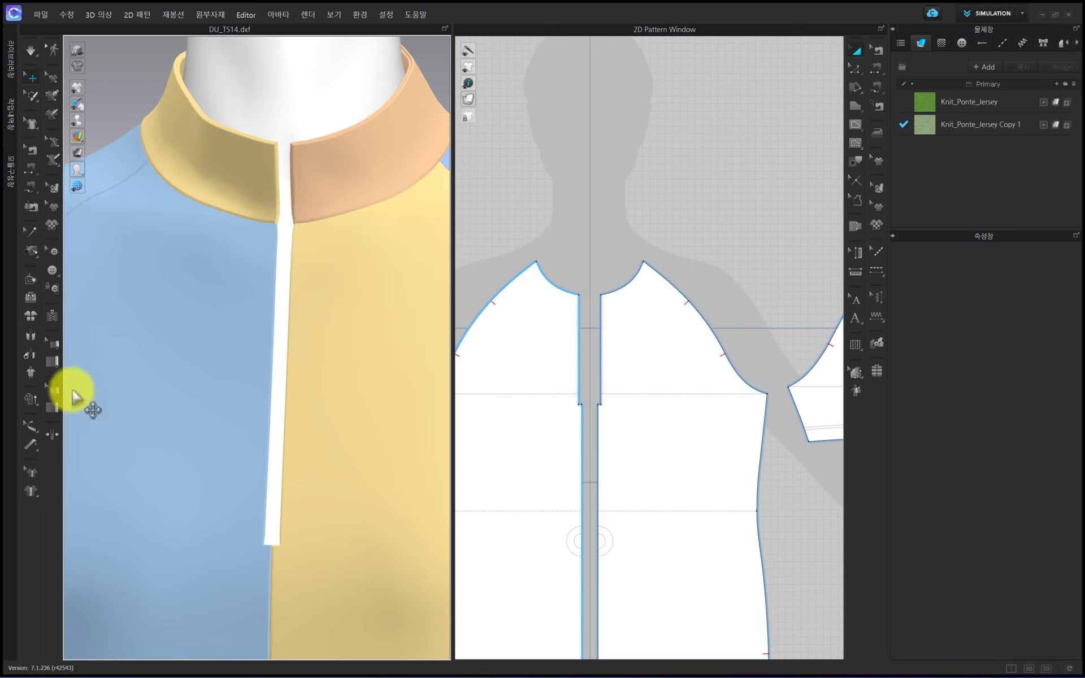
# Create a zipper between both edges of the front opening, from the collar's upper edge down to the lower end of the slit
pyautogui.click(51, 315)
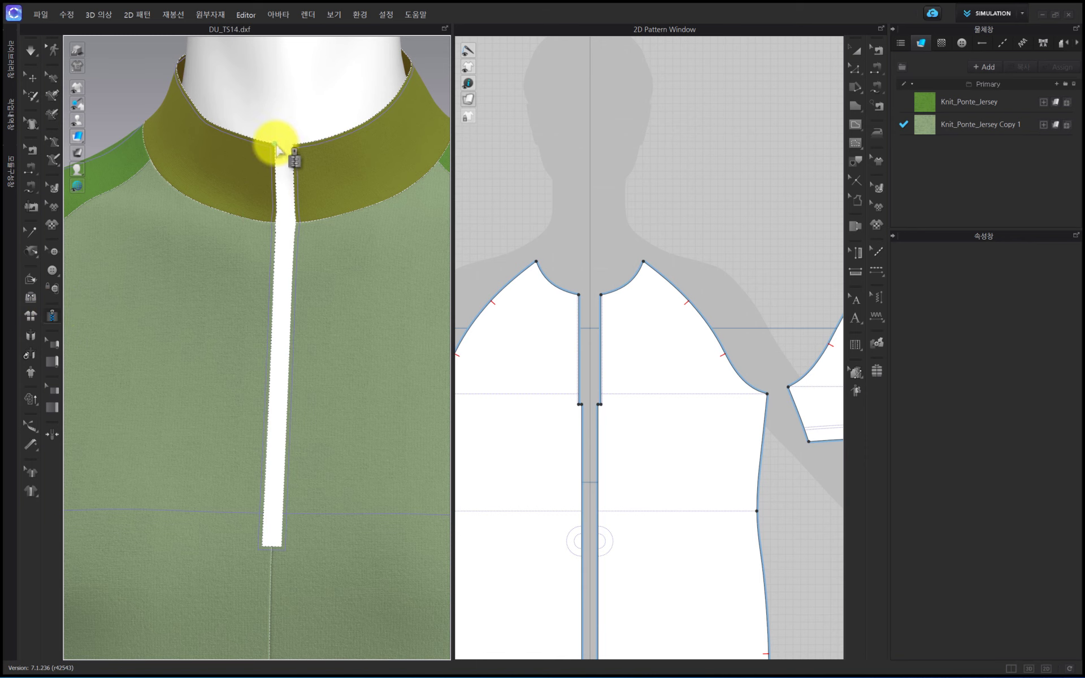
pyautogui.click(275, 144)
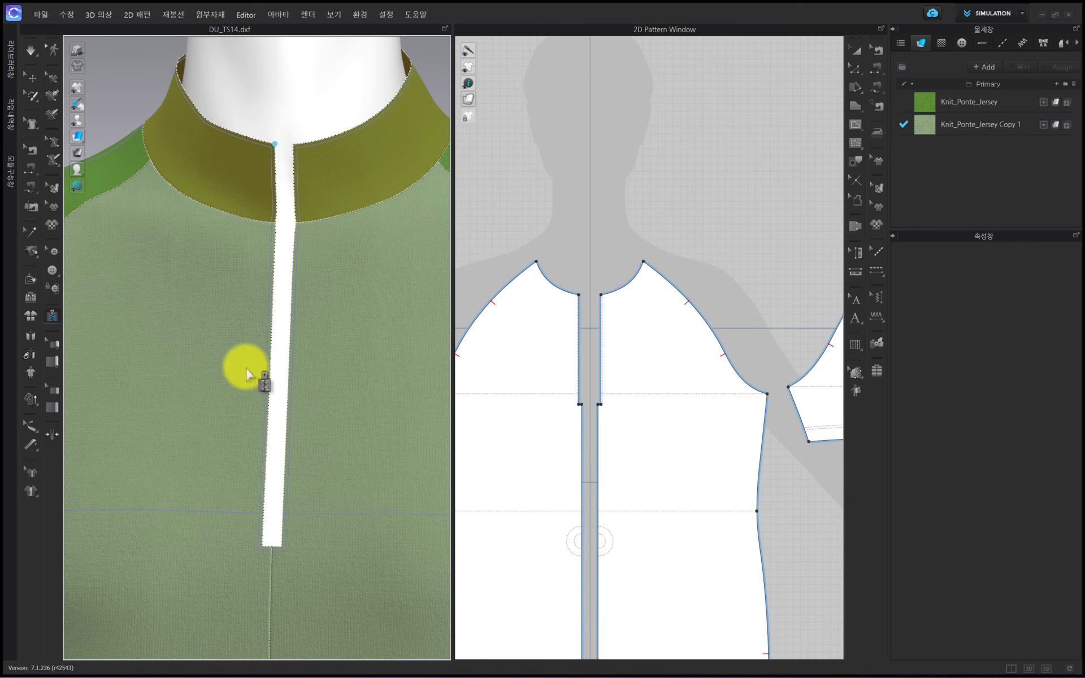
pyautogui.click(261, 547)
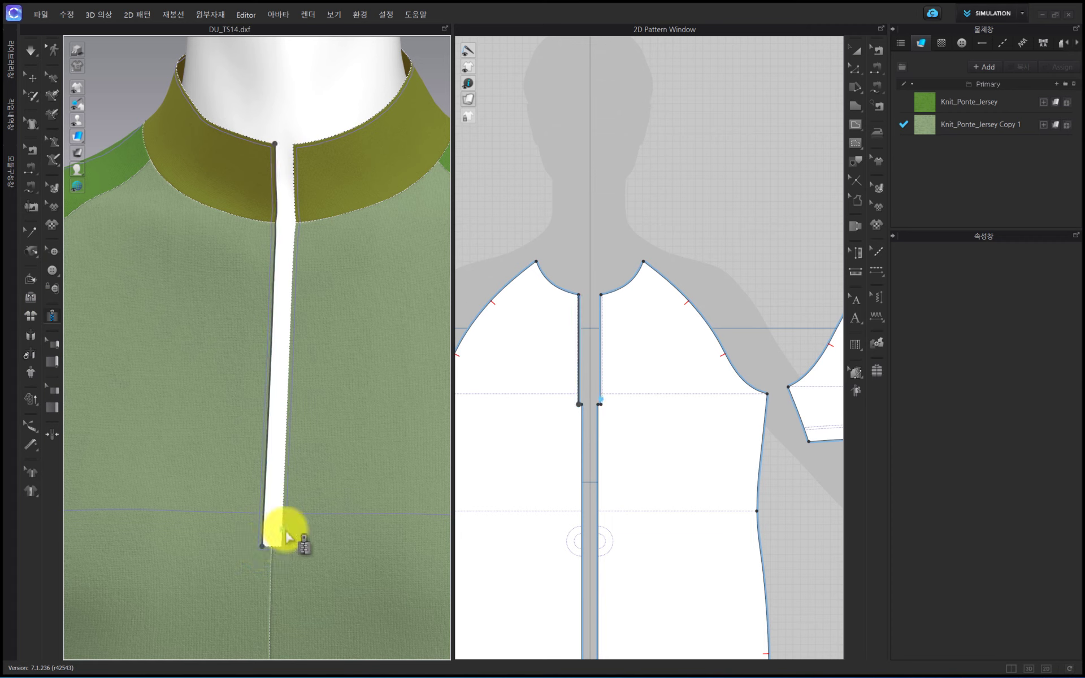
pyautogui.click(293, 145)
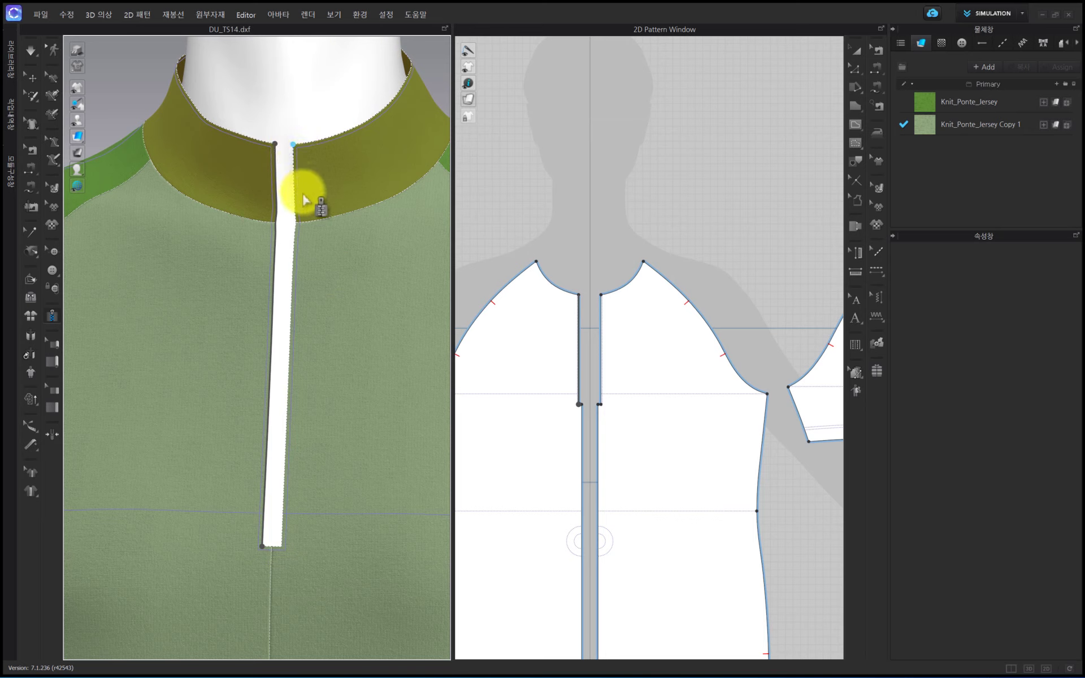
pyautogui.click(283, 546)
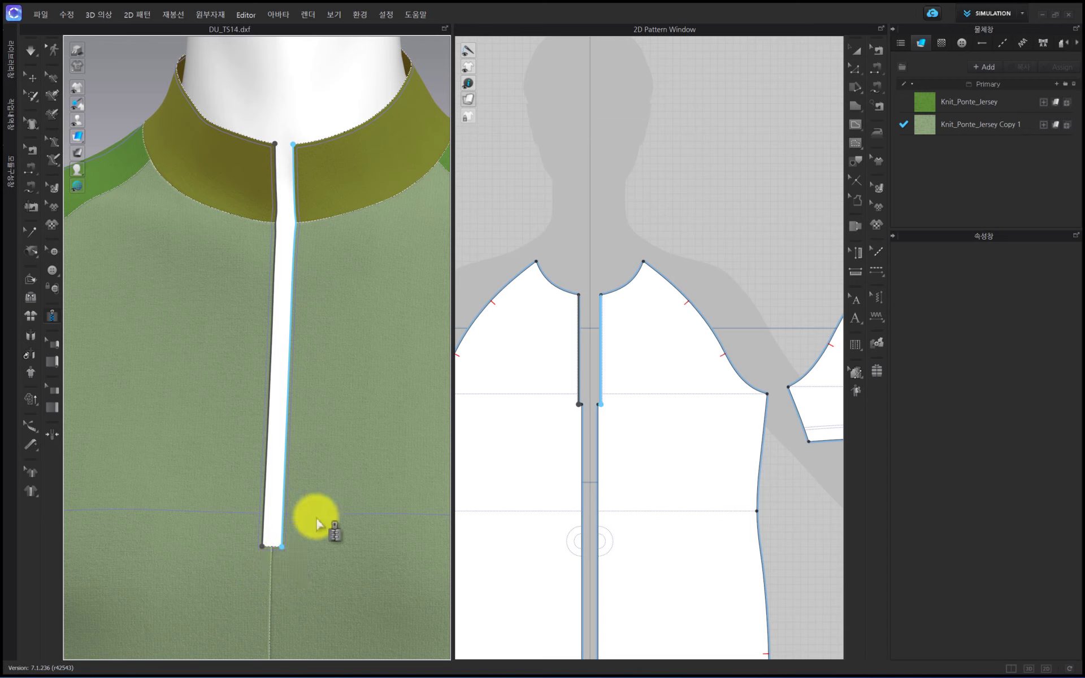
pyautogui.doubleClick(281, 556)
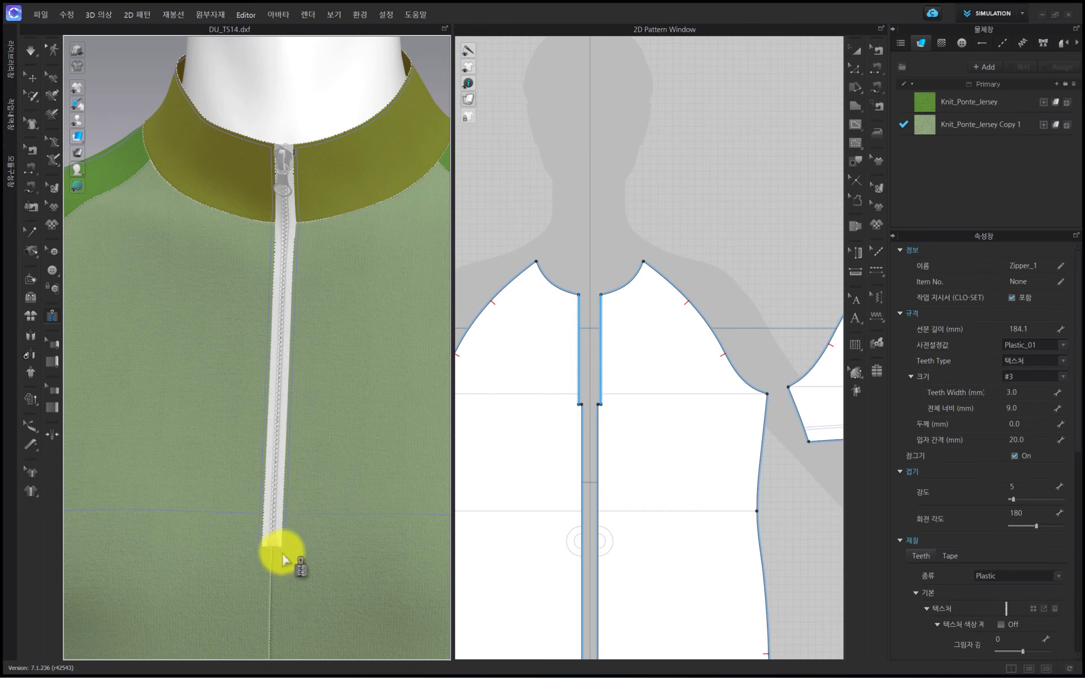
# Select the new zipper in the 3D view and hide the avatar
pyautogui.moveTo(230, 423); pyautogui.dragTo(332, 441, button='right')
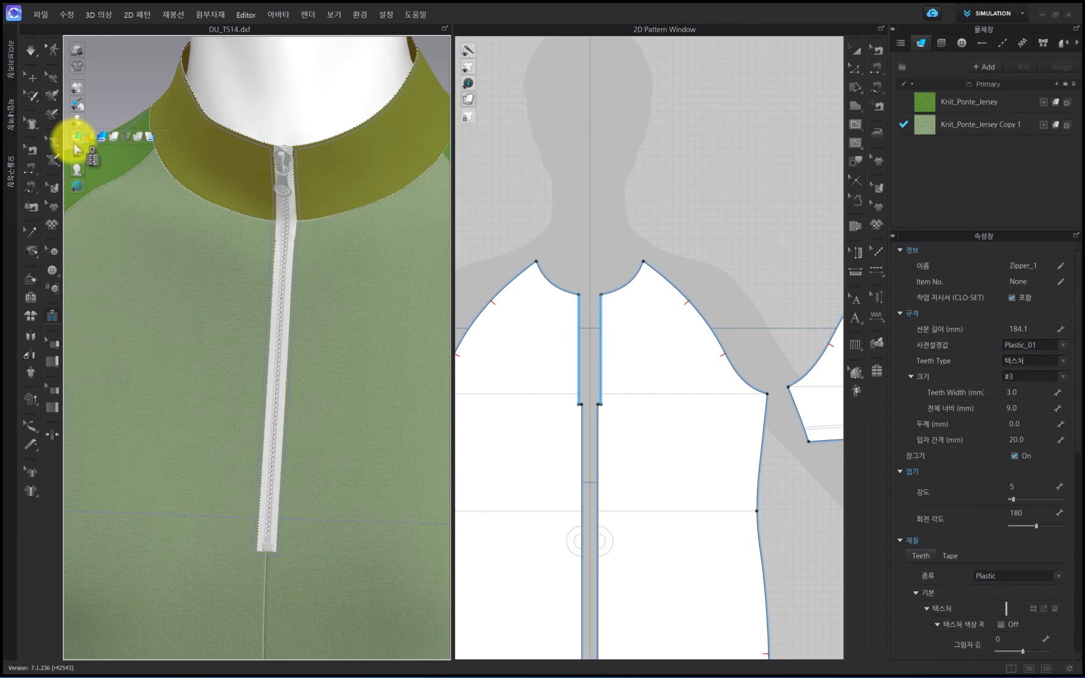
pyautogui.click(34, 79)
pyautogui.moveTo(81, 139)
pyautogui.click(171, 135)
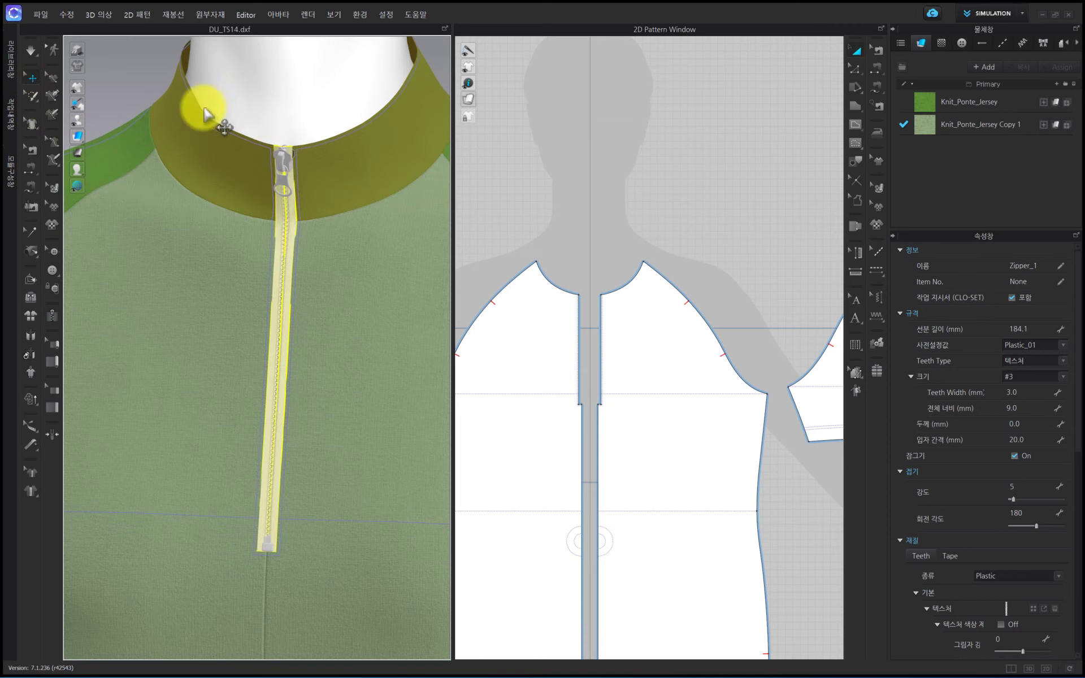
pyautogui.click(128, 65)
pyautogui.click(283, 344)
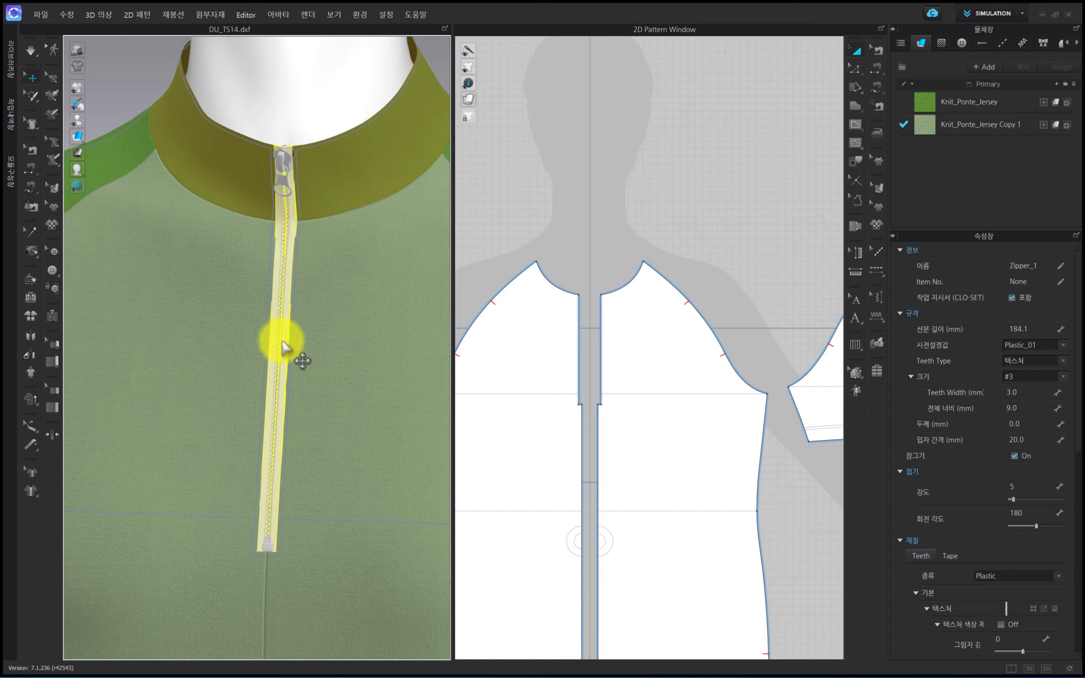
pyautogui.moveTo(82, 135)
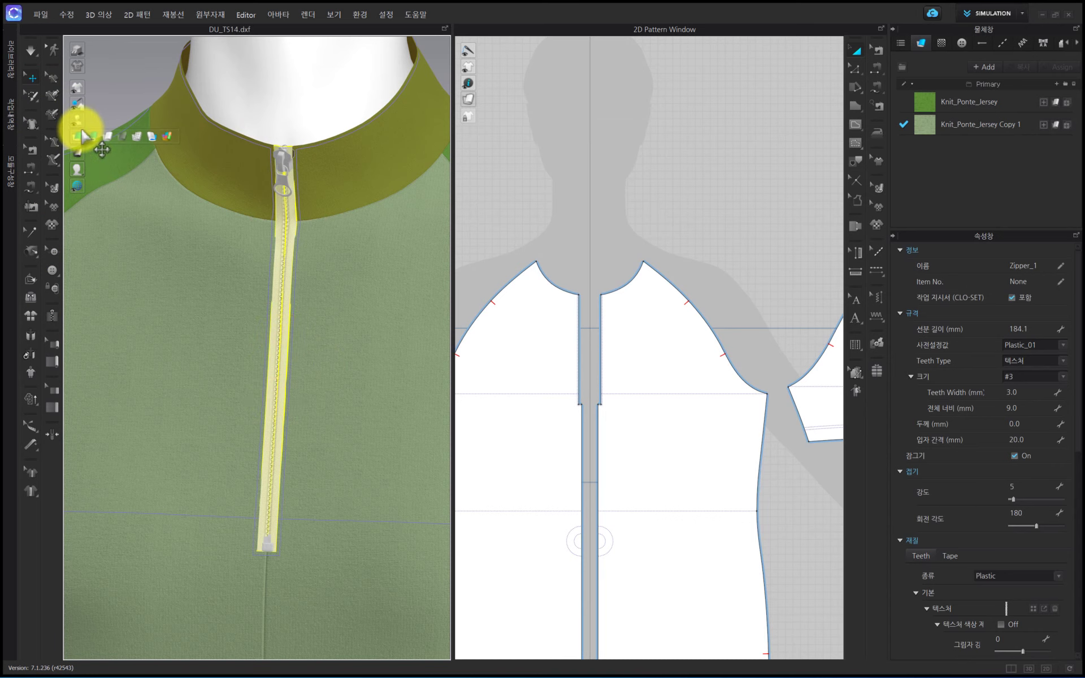
pyautogui.click(95, 119)
pyautogui.moveTo(355, 258); pyautogui.dragTo(348, 335, button='right')
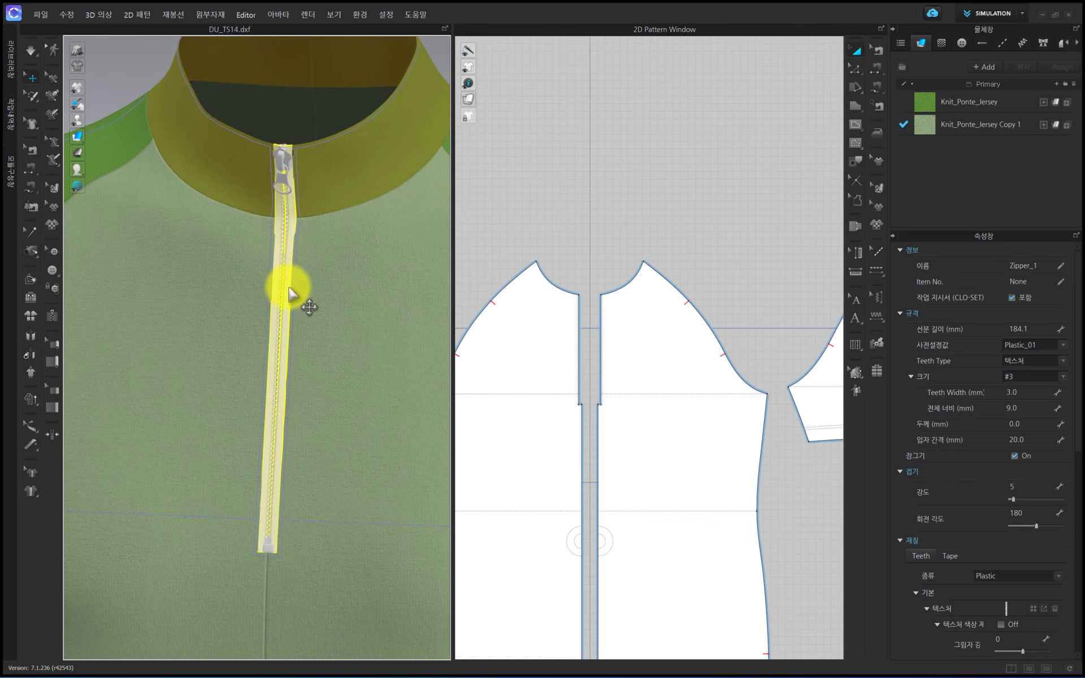
# Examine the zipper's slider, teeth and tape up close on the 3D garment
pyautogui.scroll(4, 290, 293)
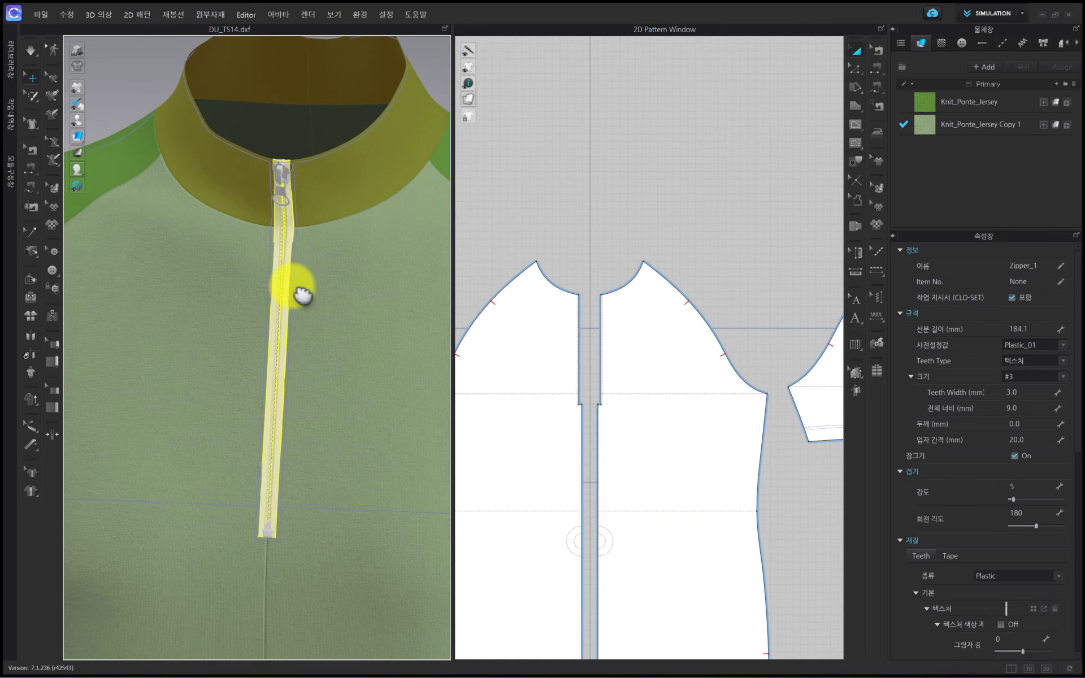
pyautogui.rightClick(297, 226)
pyautogui.click(323, 260)
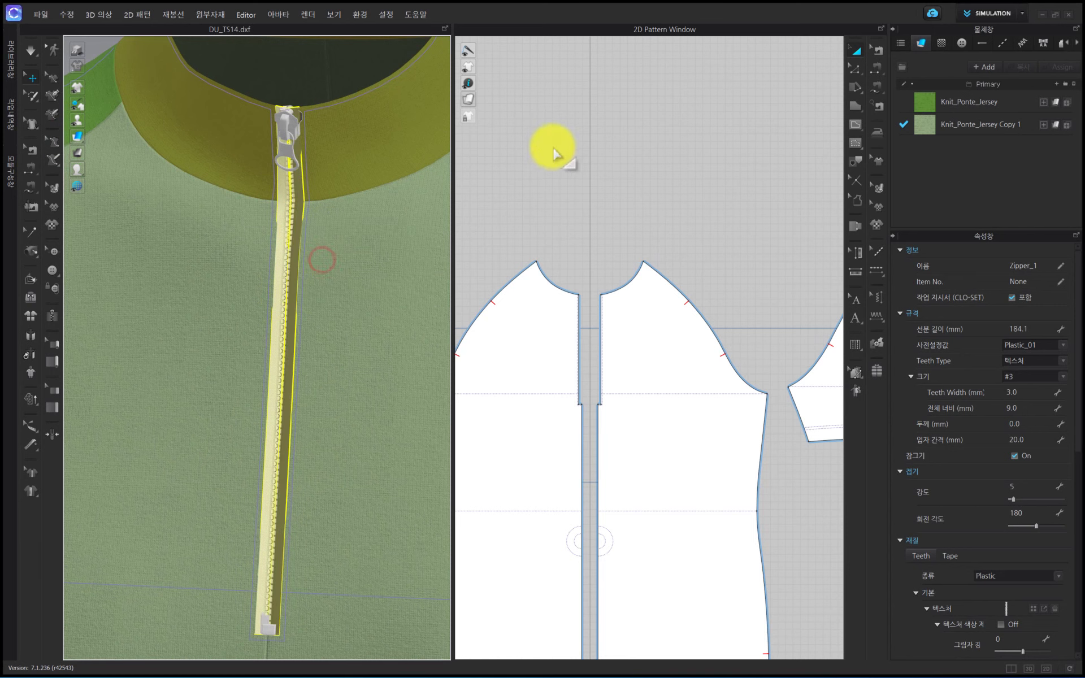
pyautogui.click(556, 146)
pyautogui.moveTo(326, 273); pyautogui.dragTo(284, 240, button='right')
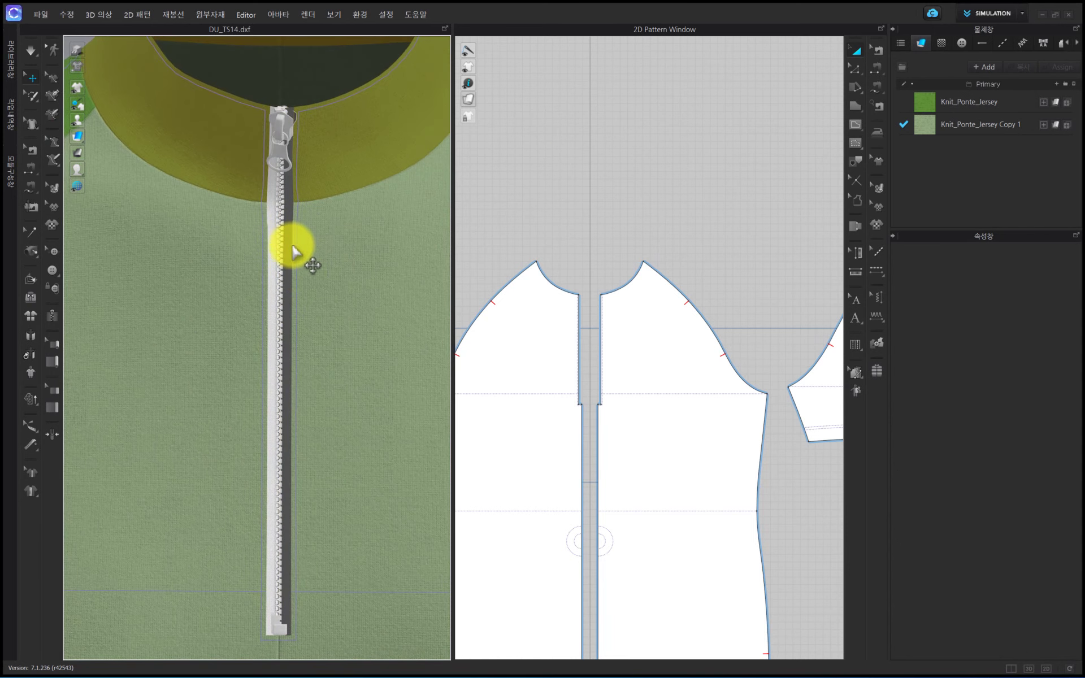
pyautogui.scroll(3, 292, 247)
pyautogui.scroll(3, 308, 249)
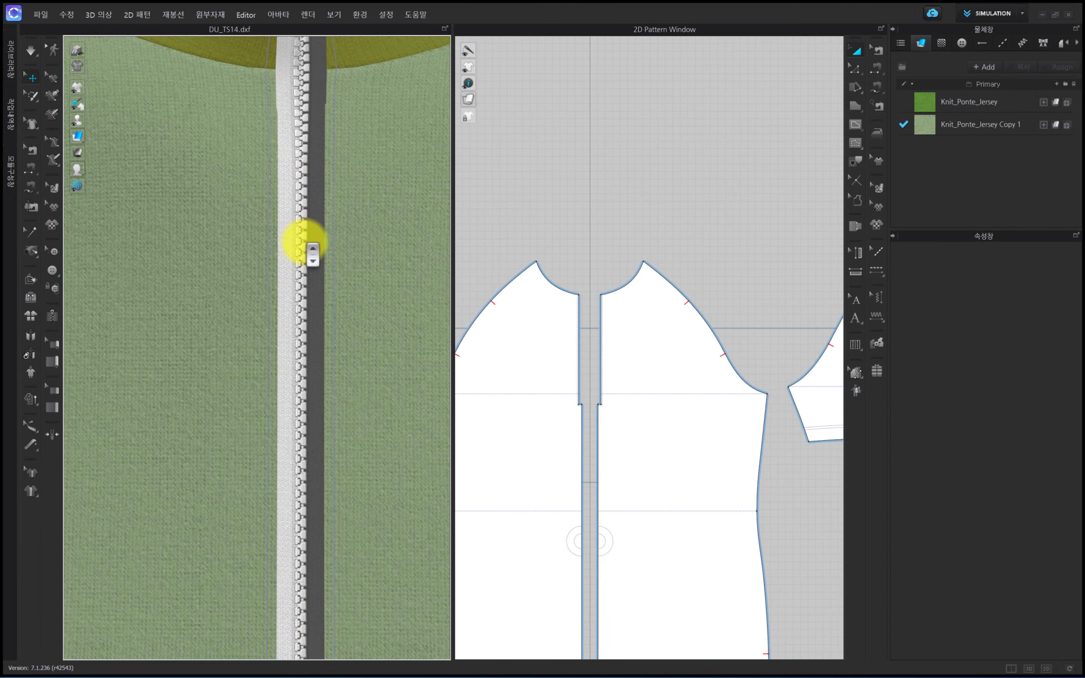
# Flip the surface of the front zipper in the 3D view so its other face points outward
pyautogui.click(318, 237)
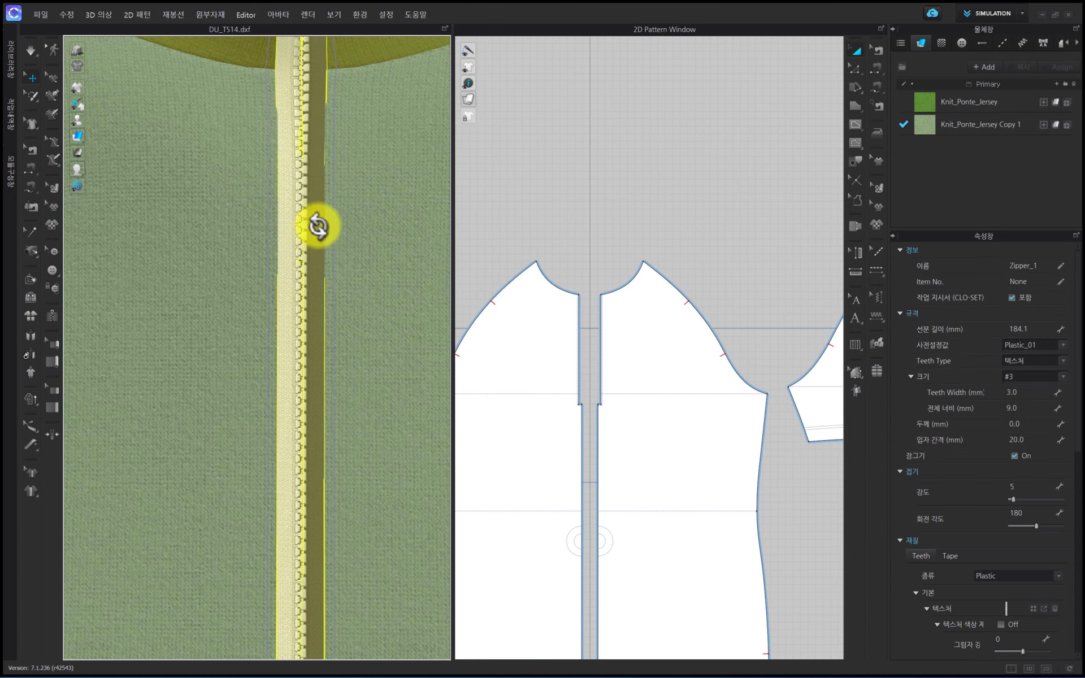
pyautogui.rightClick(319, 228)
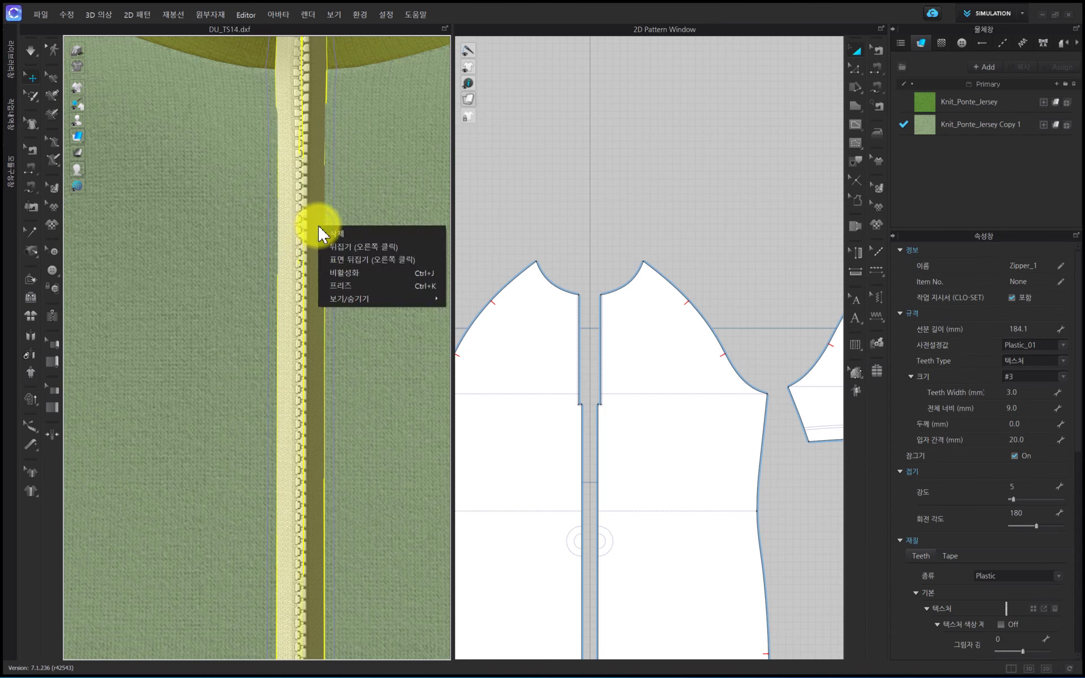
pyautogui.click(340, 261)
pyautogui.scroll(-5, 331, 273)
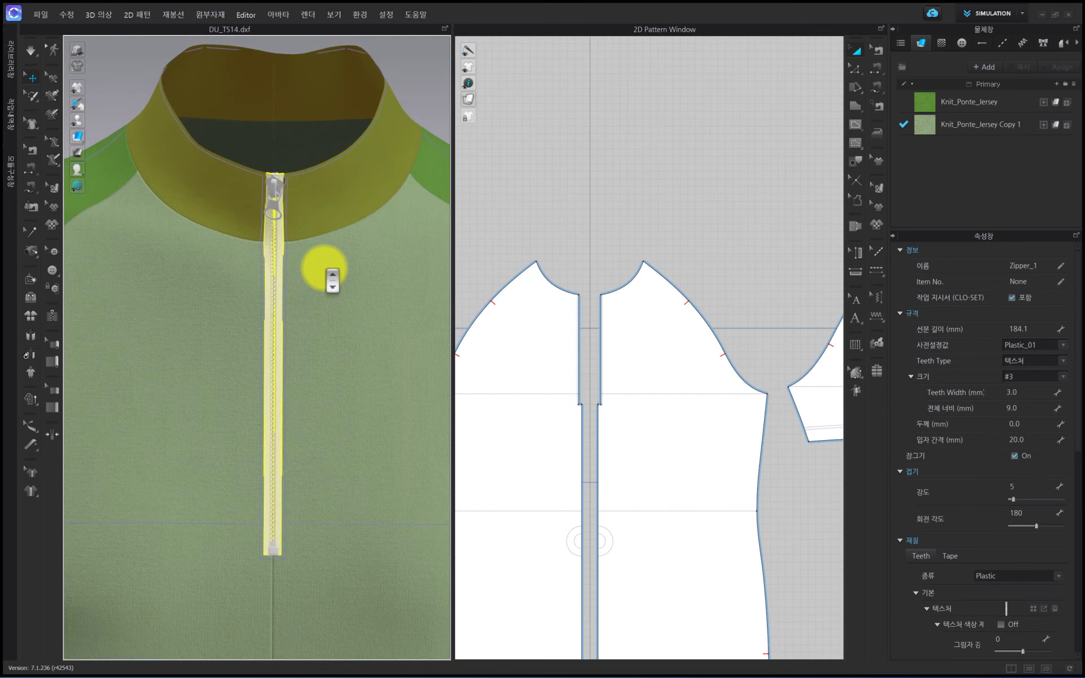
pyautogui.scroll(3, 303, 283)
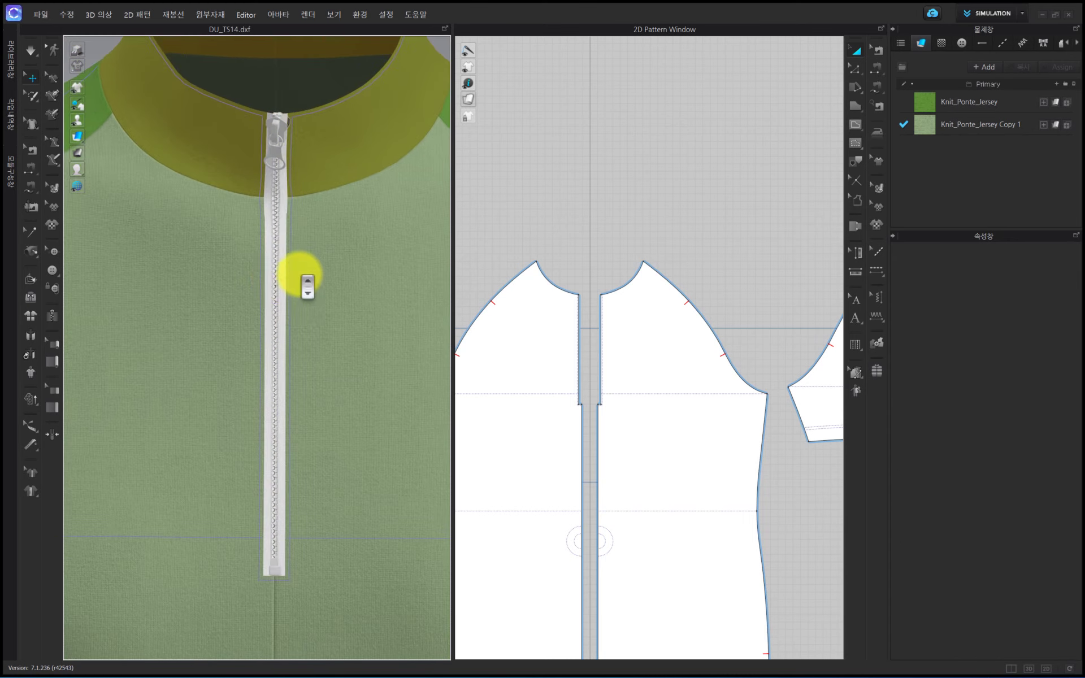
# Change the zipper's teeth type to OBJ and set its total width to 8 mm
pyautogui.click(275, 279)
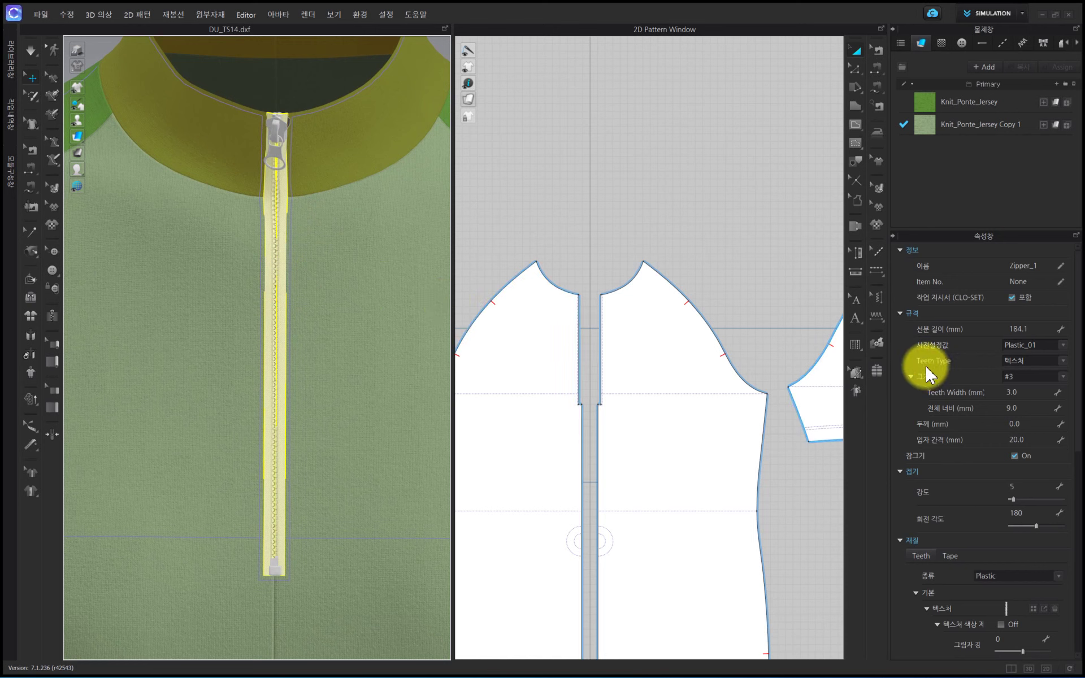
pyautogui.click(1009, 361)
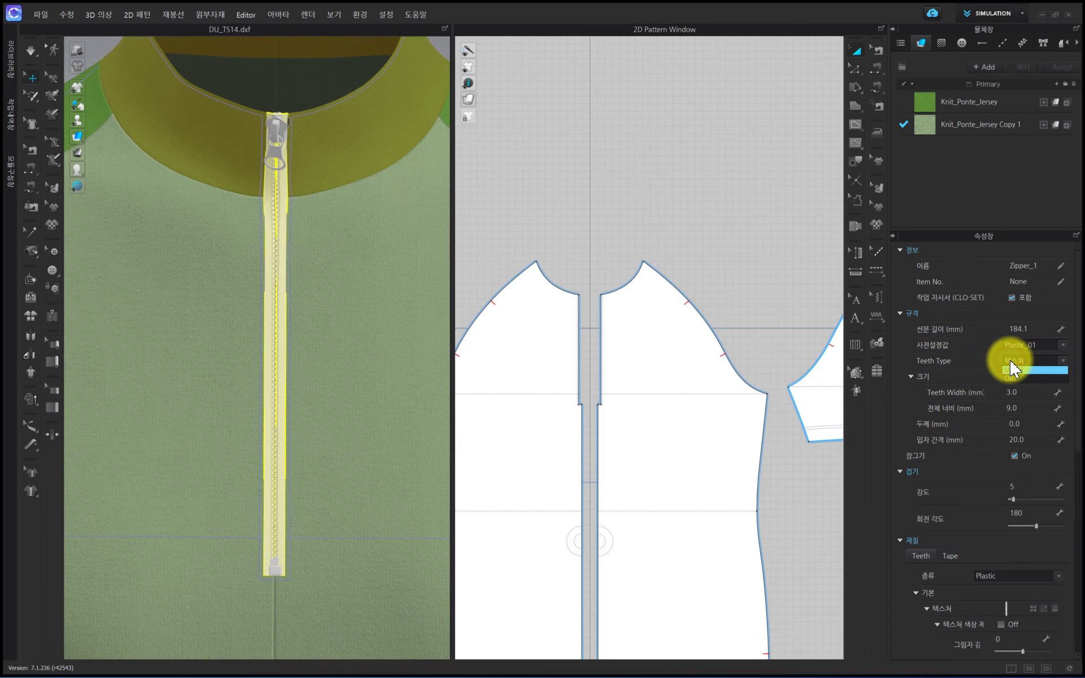
pyautogui.click(1008, 376)
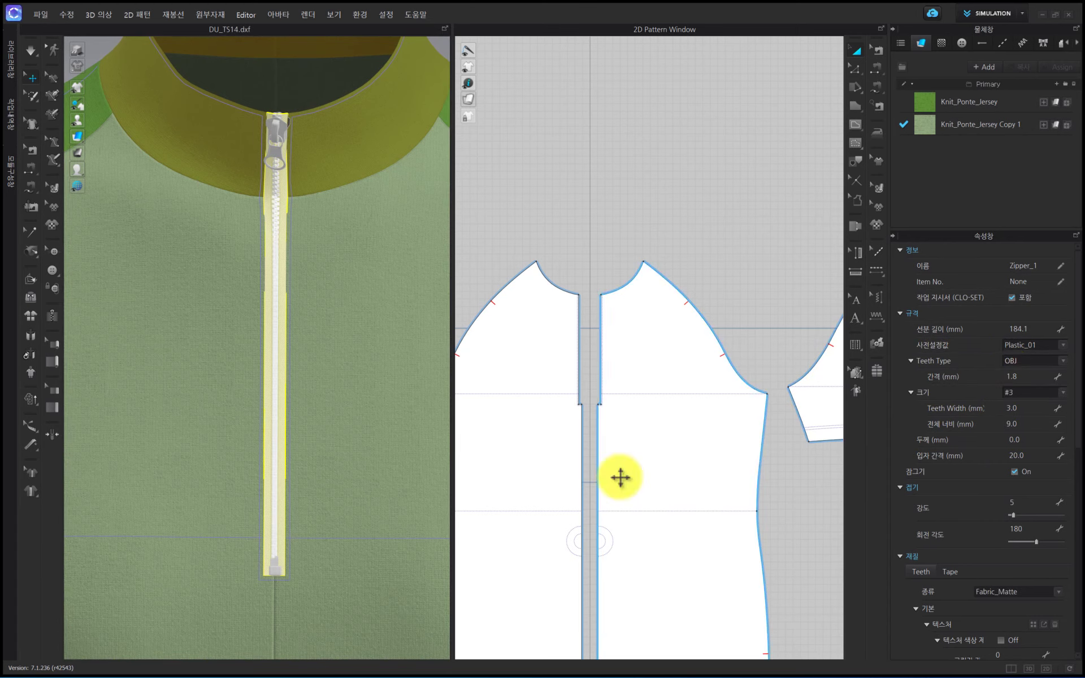
pyautogui.scroll(6, 300, 435)
pyautogui.scroll(4, 317, 411)
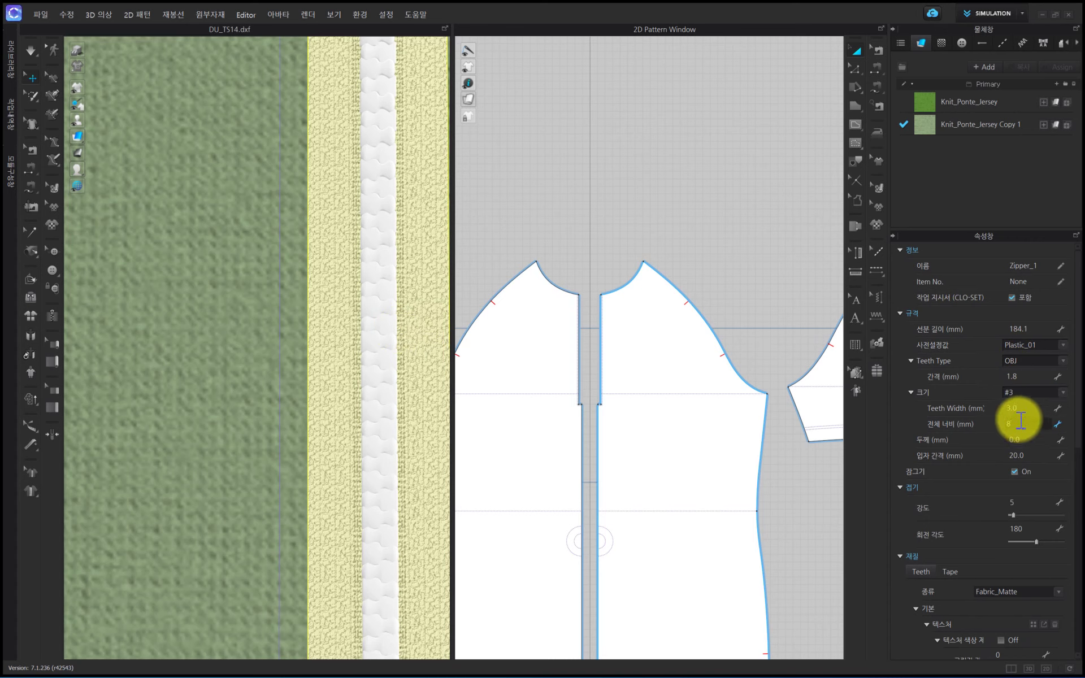
pyautogui.press('Return')
# Check the length of the short step edge at the lower end of the front slit in the 2D pattern
pyautogui.click(856, 69)
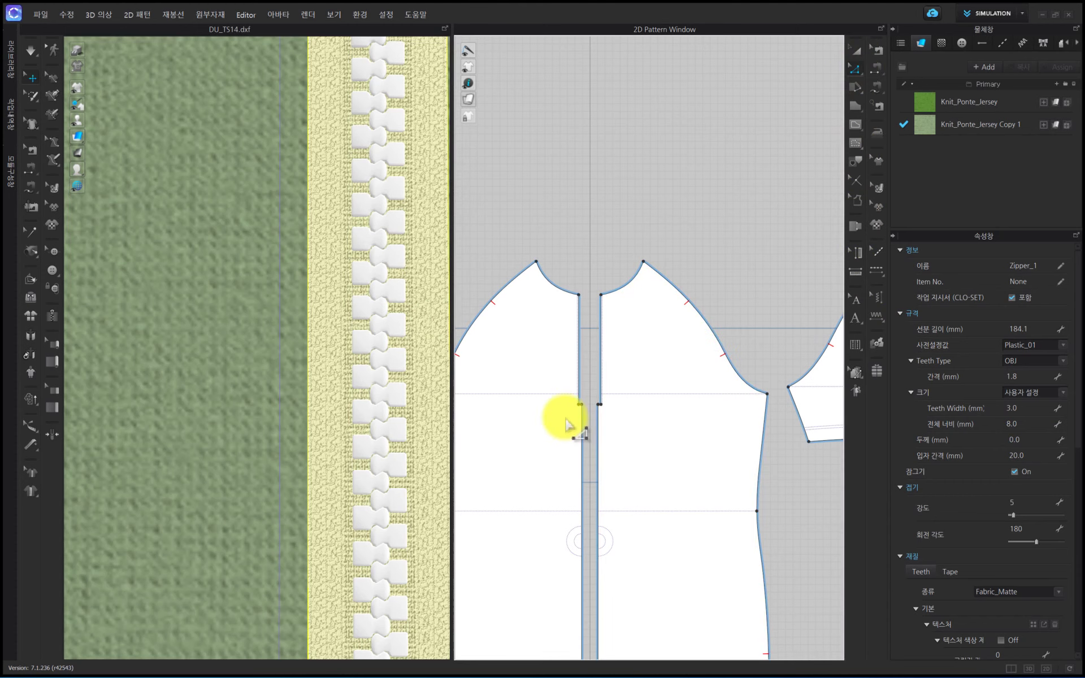
pyautogui.scroll(5, 568, 425)
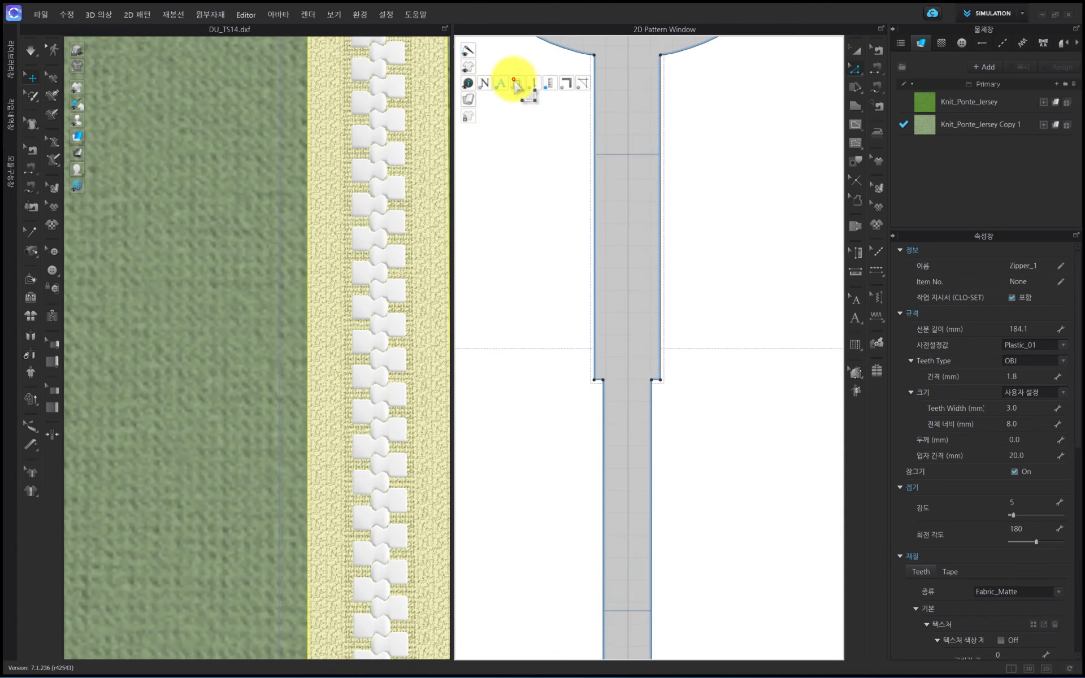
pyautogui.scroll(3, 658, 362)
pyautogui.click(650, 438)
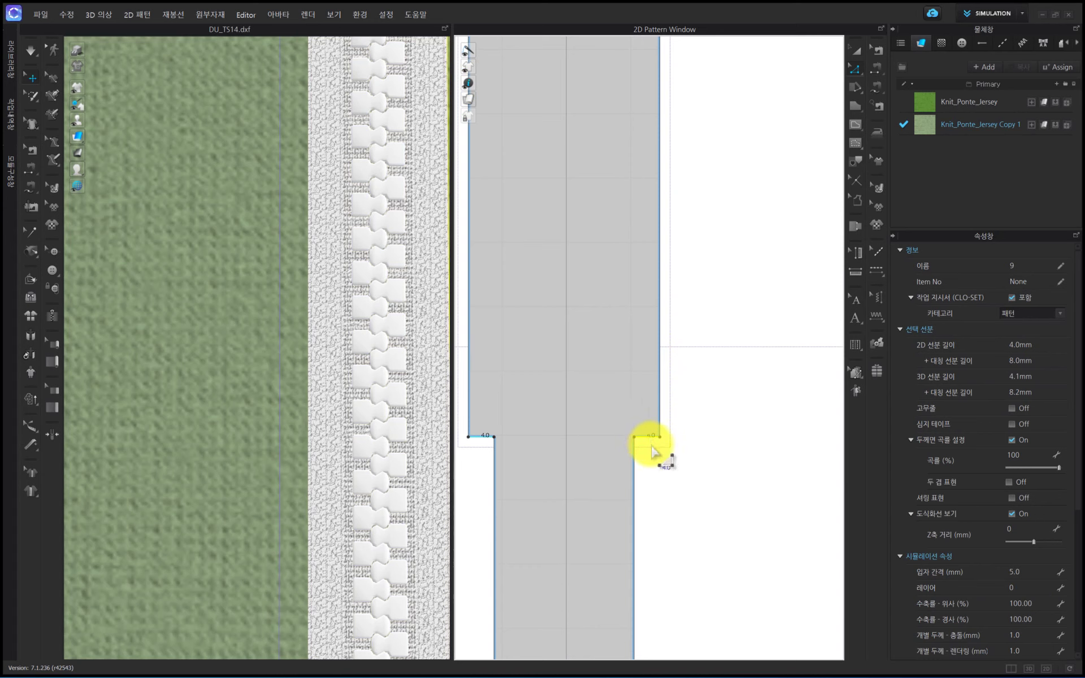
pyautogui.moveTo(467, 99)
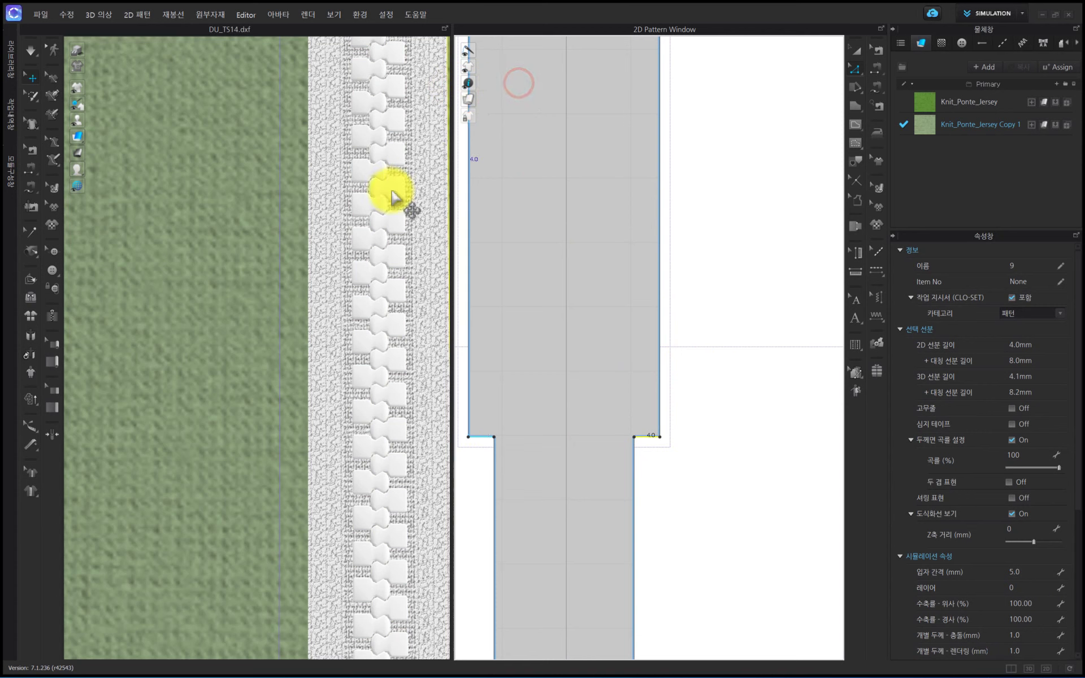
# Set the zipper's thickness to 1 mm and its particle distance to 5 mm
pyautogui.click(389, 191)
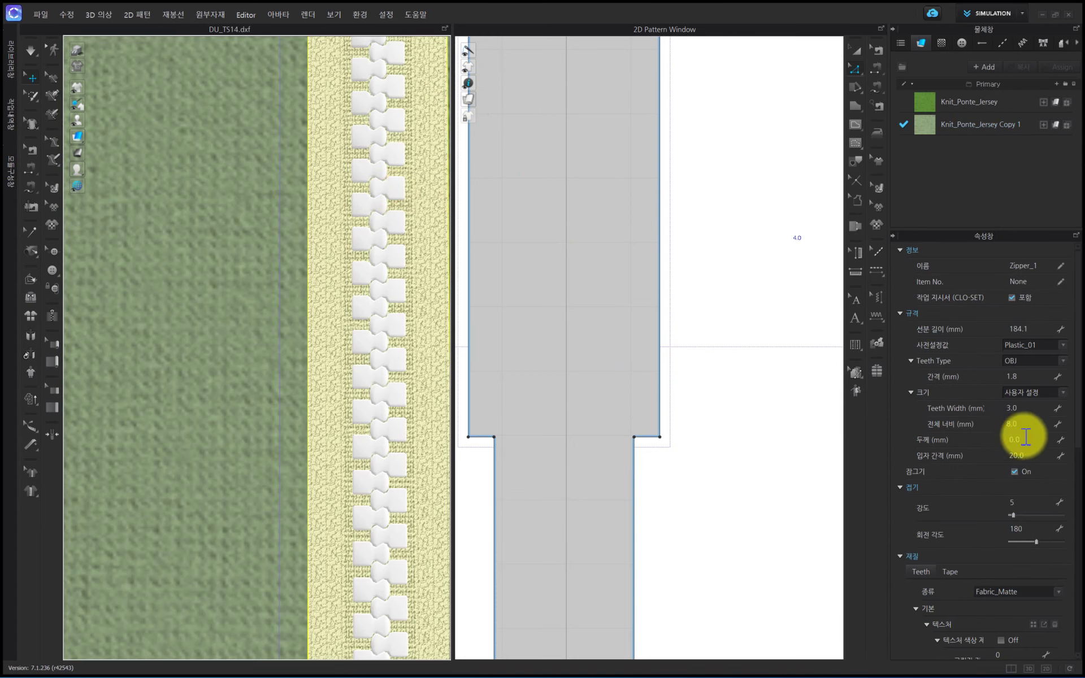
pyautogui.click(1025, 441)
pyautogui.write('1')
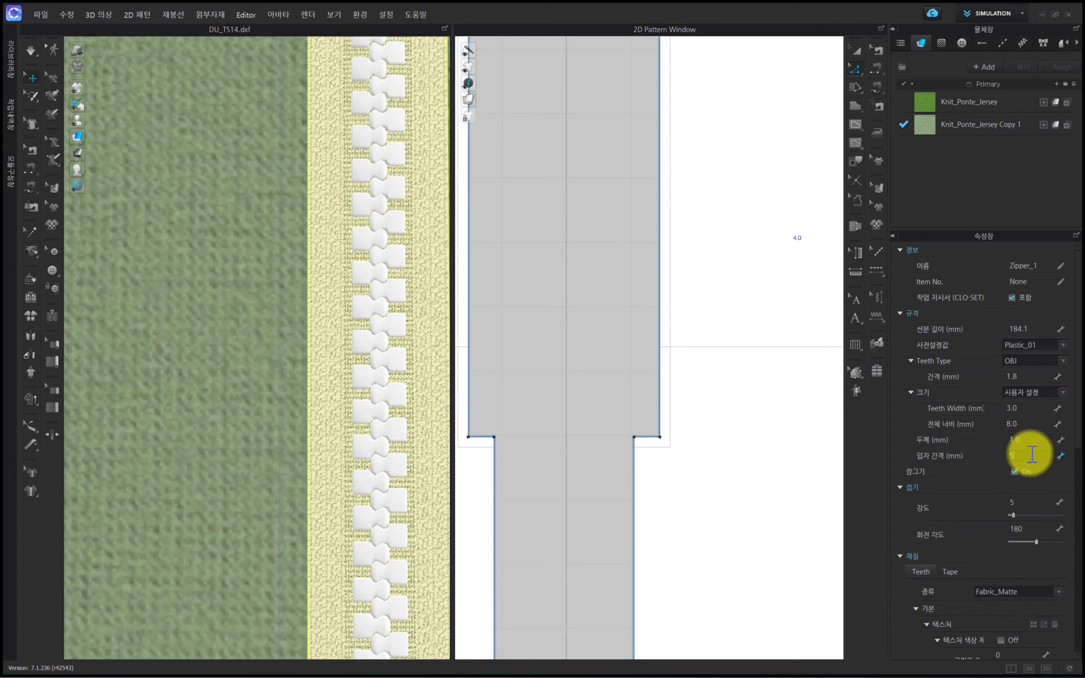
pyautogui.scroll(-6, 380, 364)
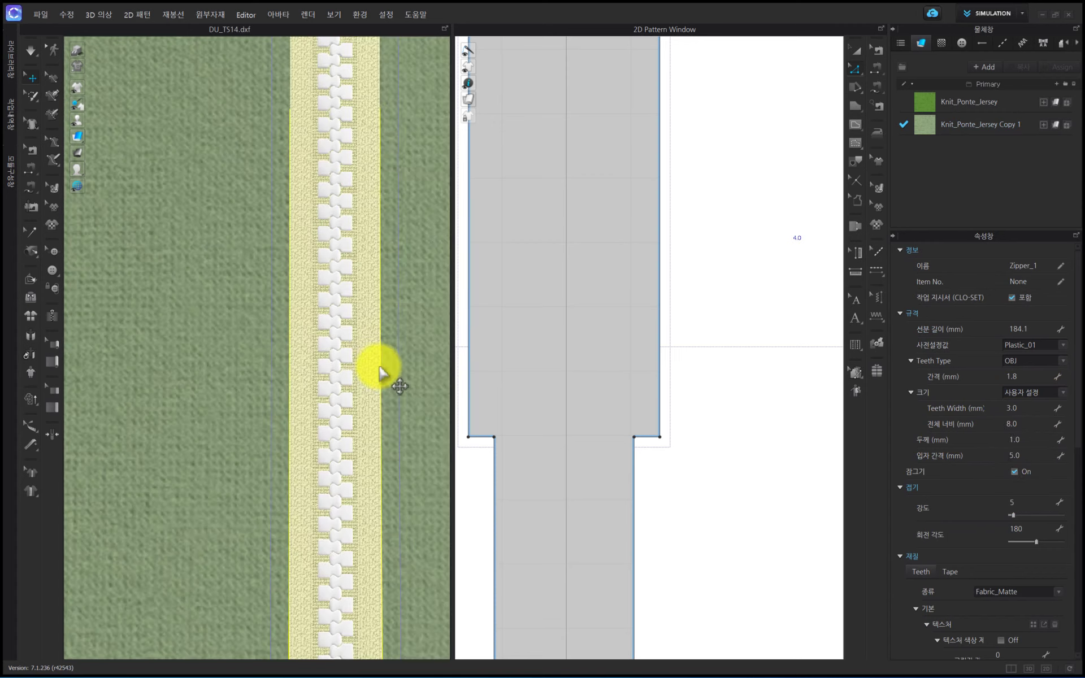
pyautogui.scroll(-5, 386, 365)
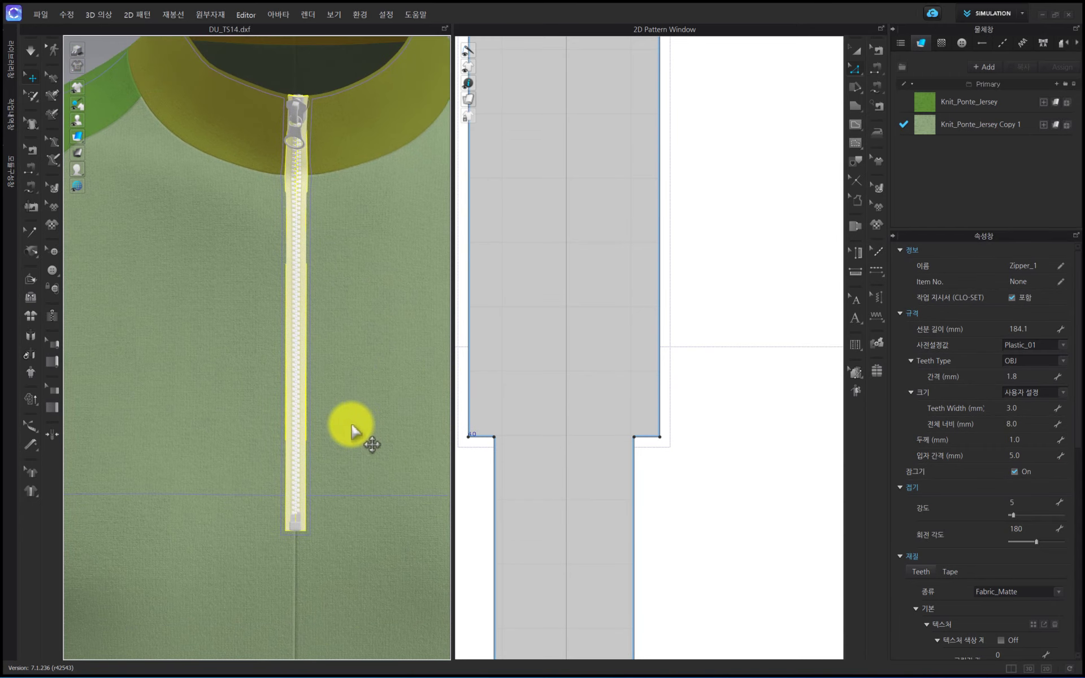
# Examine the OBJ teeth on the garment and review the zipper's material and physical property settings
pyautogui.scroll(5, 339, 429)
pyautogui.moveTo(302, 416); pyautogui.dragTo(367, 410, button='right')
pyautogui.scroll(-6, 998, 379)
pyautogui.scroll(-2, 997, 387)
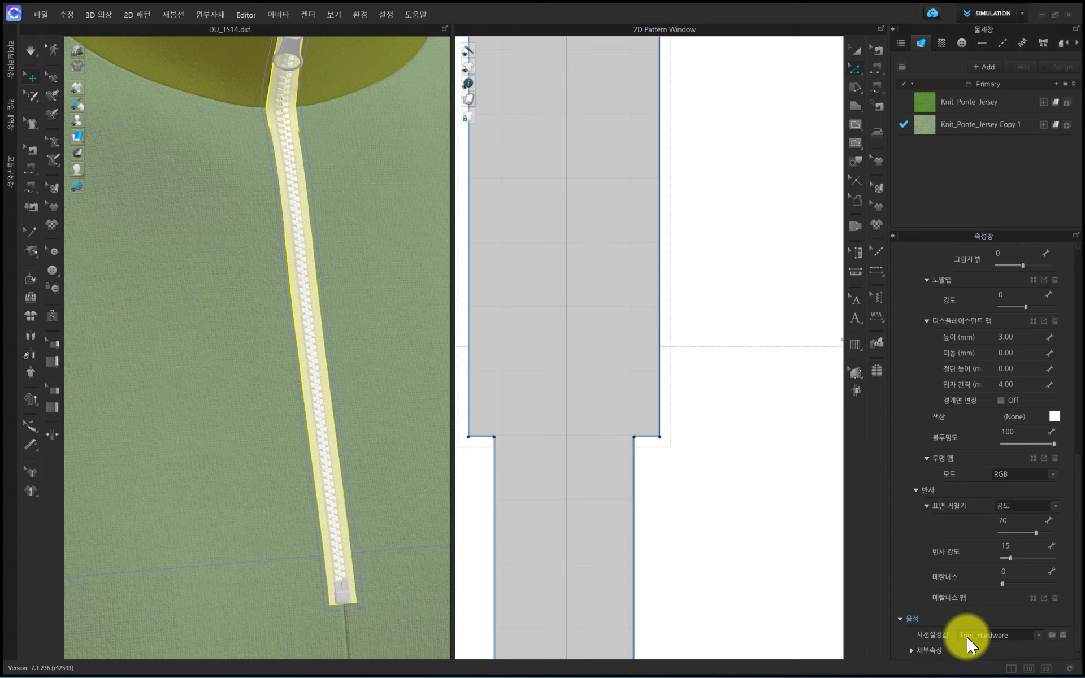
pyautogui.scroll(3, 975, 633)
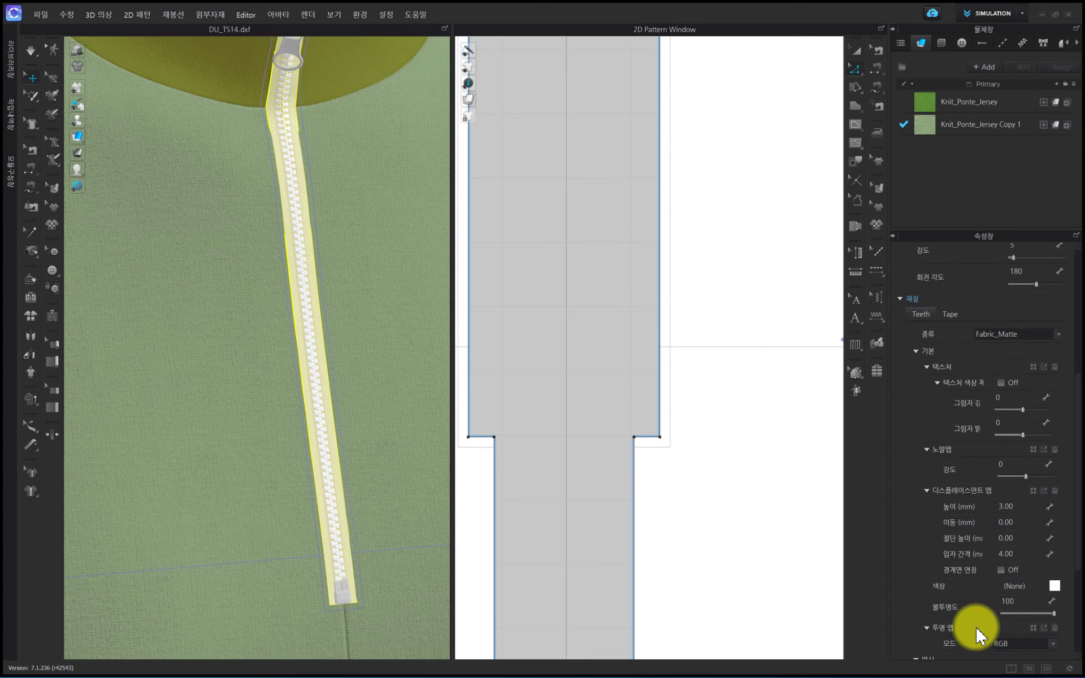
pyautogui.scroll(4, 978, 635)
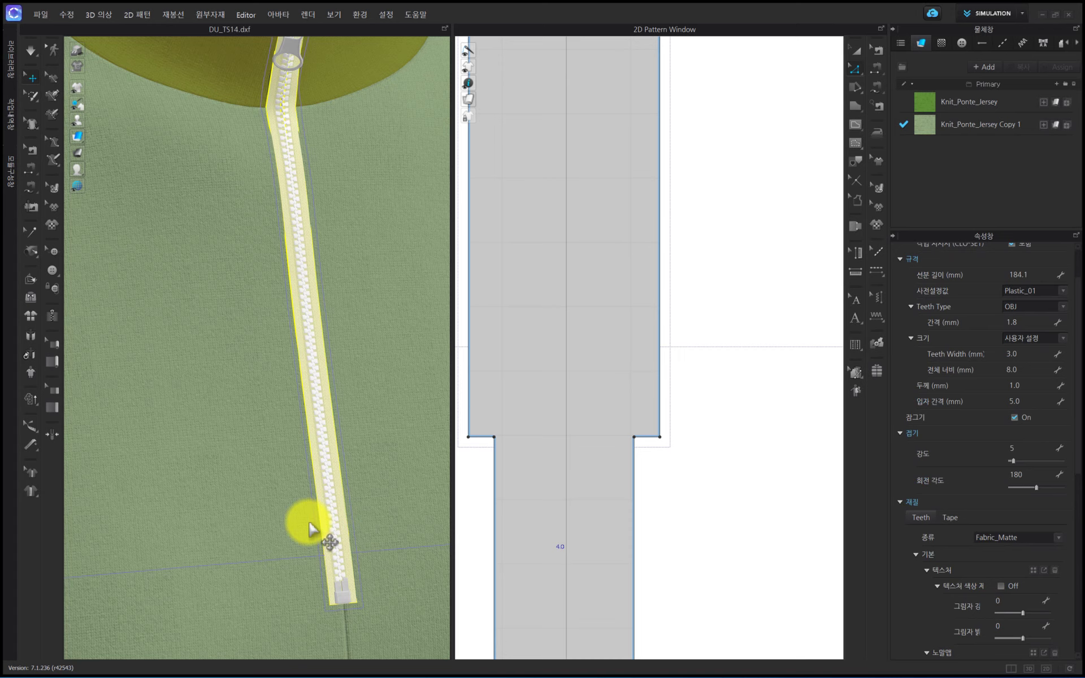
# Display the 3D garment with the thick textured surface and briefly run the simulation to settle the zipper
pyautogui.scroll(-5, 346, 495)
pyautogui.moveTo(375, 553); pyautogui.dragTo(328, 456, button='right')
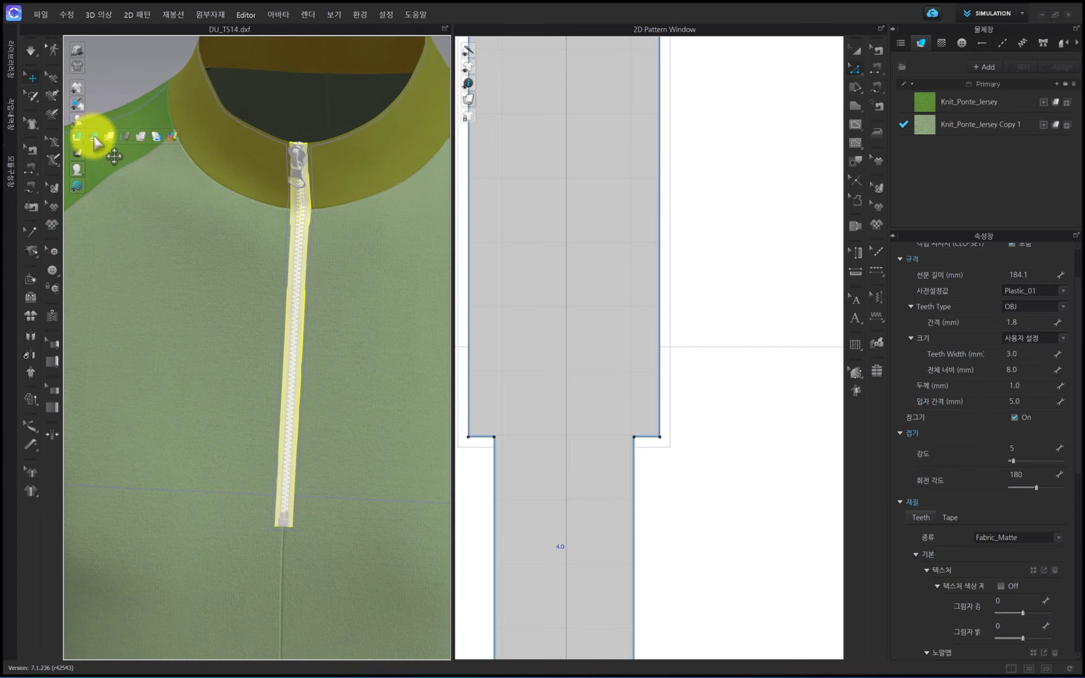
pyautogui.click(94, 137)
pyautogui.click(529, 173)
pyautogui.moveTo(323, 342)
pyautogui.mouseDown(button='right')
pyautogui.moveTo(343, 347)
pyautogui.moveTo(328, 351)
pyautogui.mouseUp(button='right')
pyautogui.press('space')
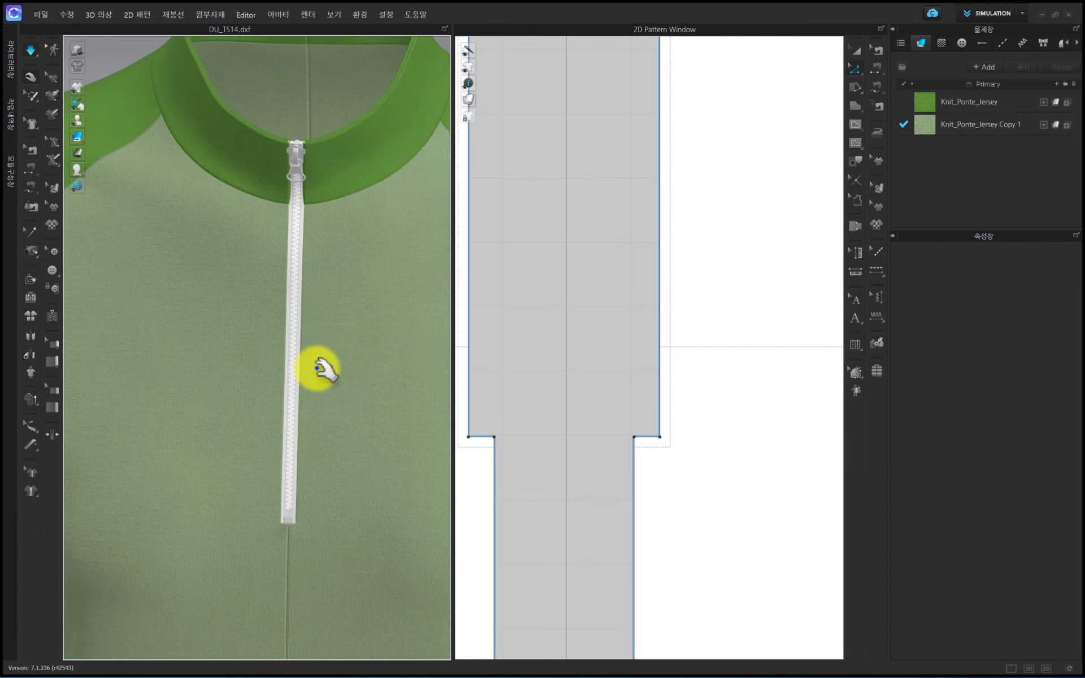
pyautogui.press('space')
pyautogui.click(516, 322)
pyautogui.scroll(4, 294, 271)
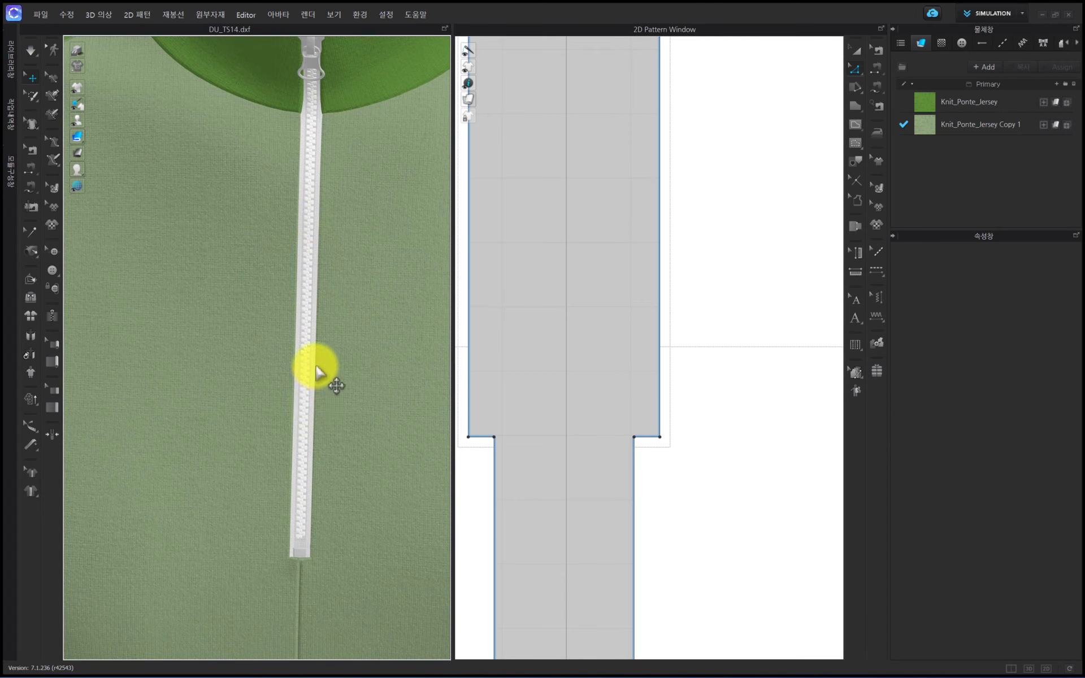
pyautogui.scroll(-4, 316, 373)
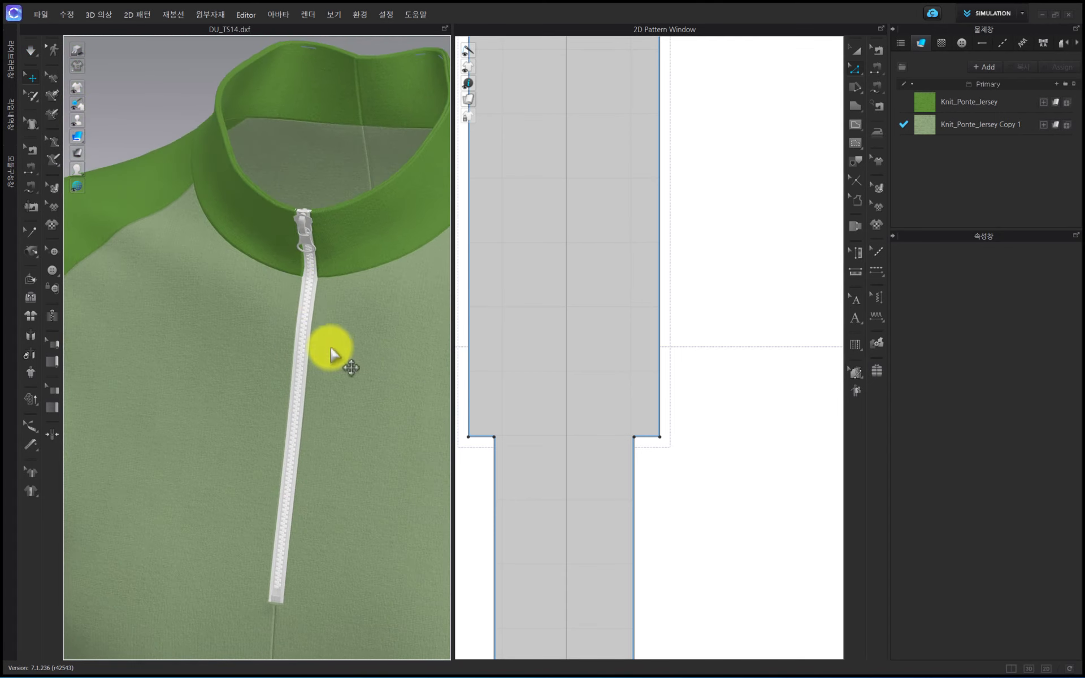
# Look up the color of the Knit_Ponte_Jersey fabric in the YKK Global Colors palette
pyautogui.moveTo(332, 356); pyautogui.dragTo(322, 303, button='middle')
pyautogui.click(294, 339)
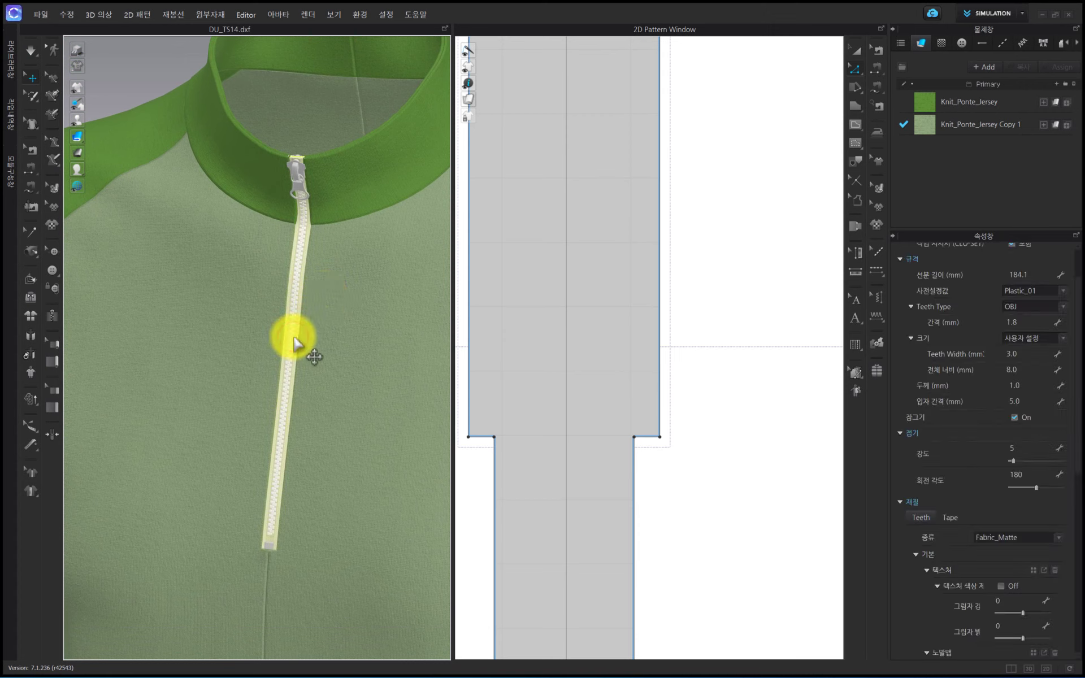
pyautogui.click(924, 110)
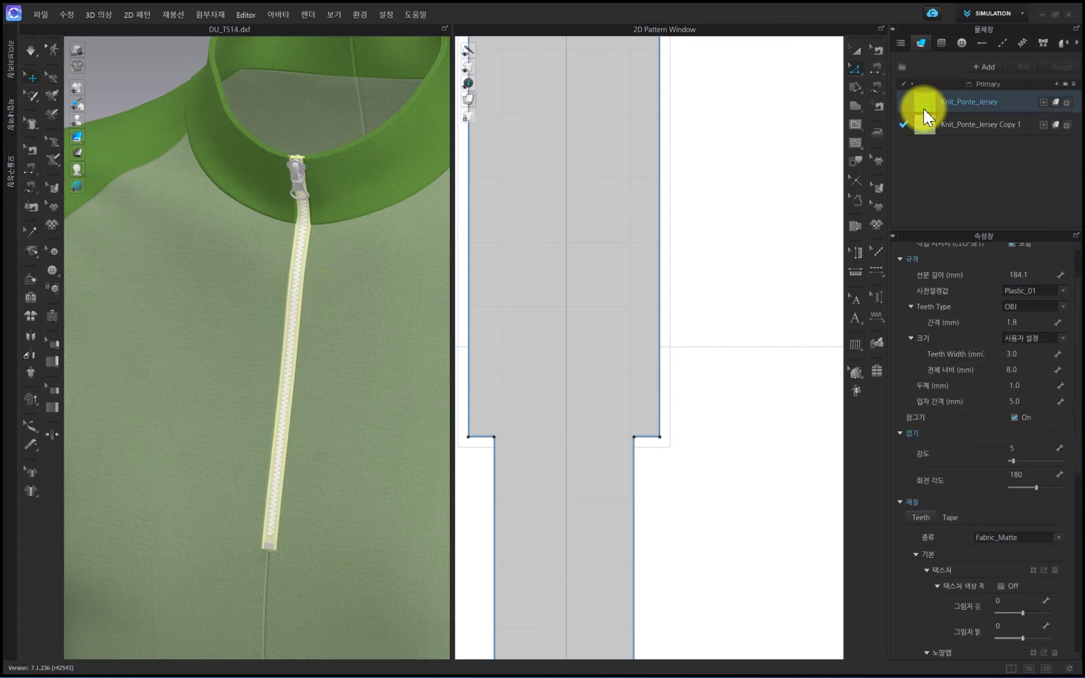
pyautogui.click(924, 108)
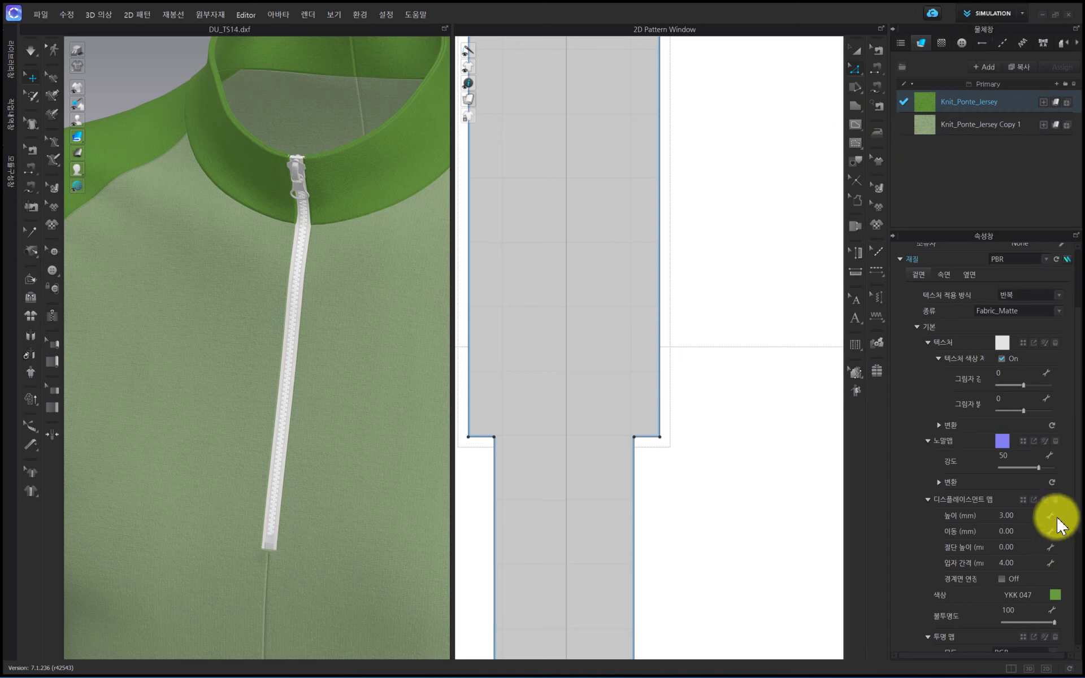
pyautogui.click(1055, 596)
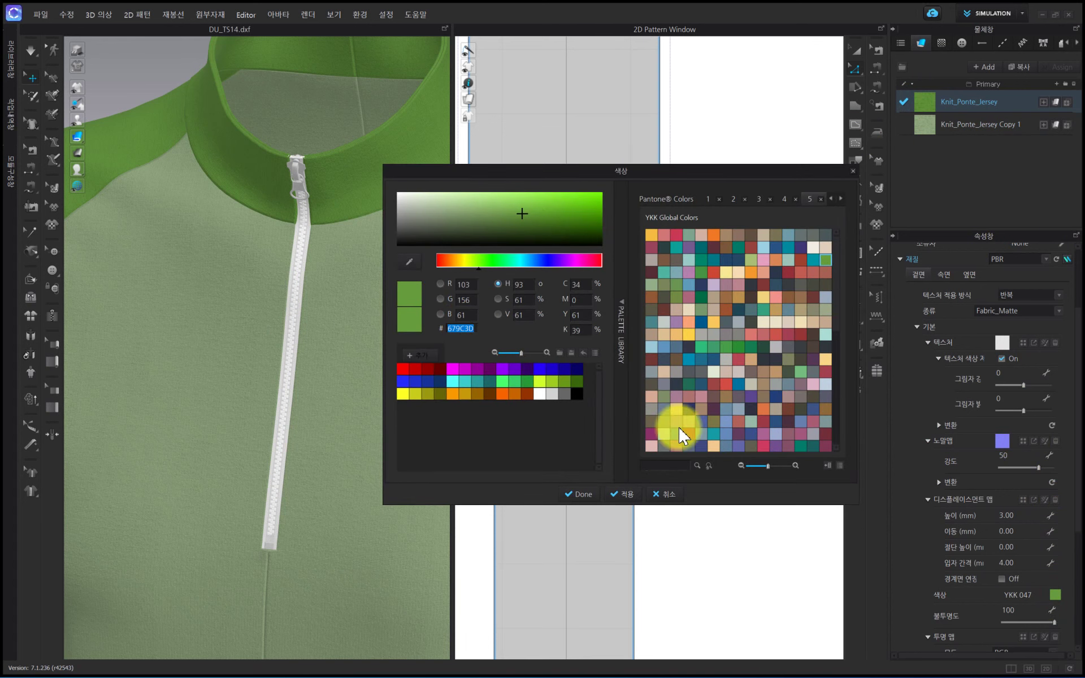
pyautogui.click(568, 496)
# Set the zipper teeth's material type to Plastic
pyautogui.click(303, 281)
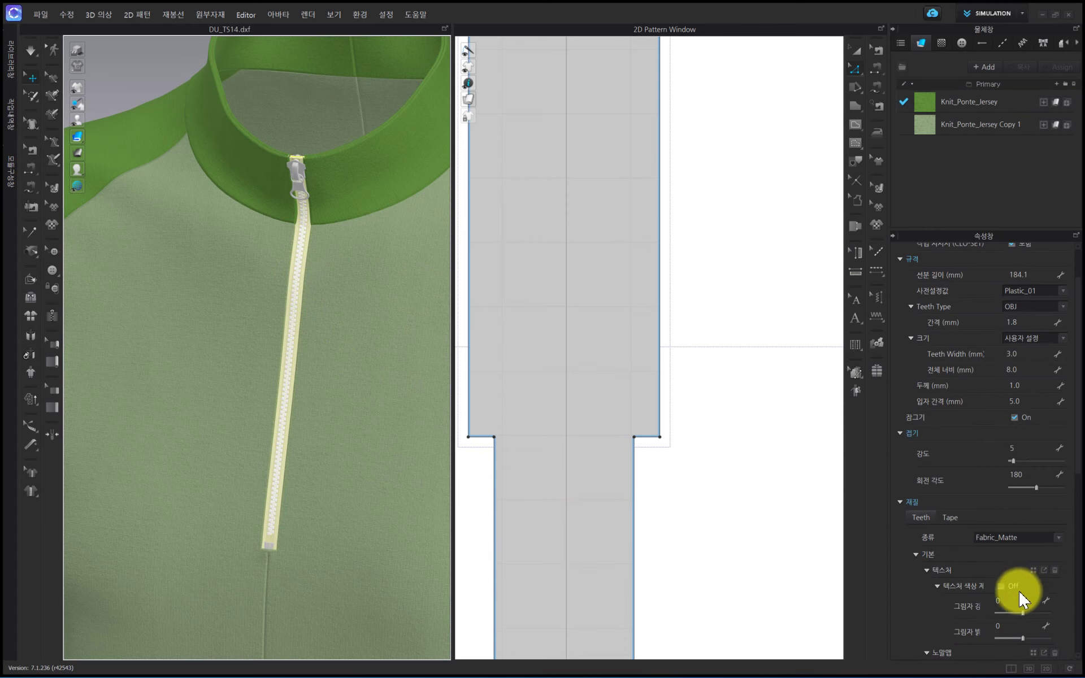
pyautogui.scroll(-3, 1021, 587)
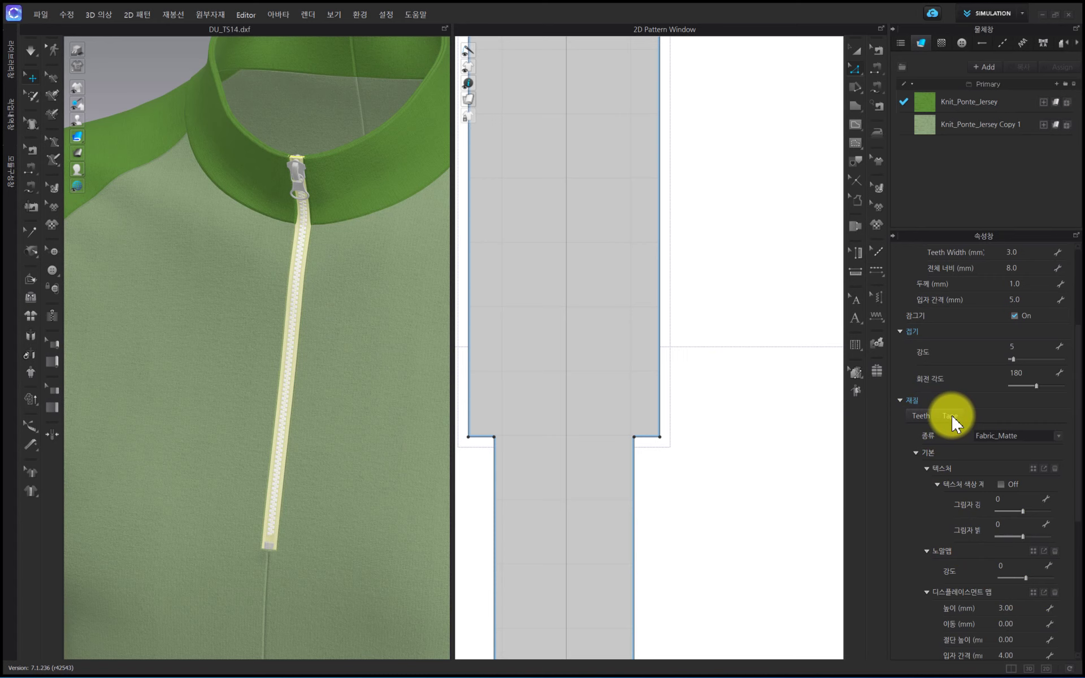
pyautogui.click(981, 436)
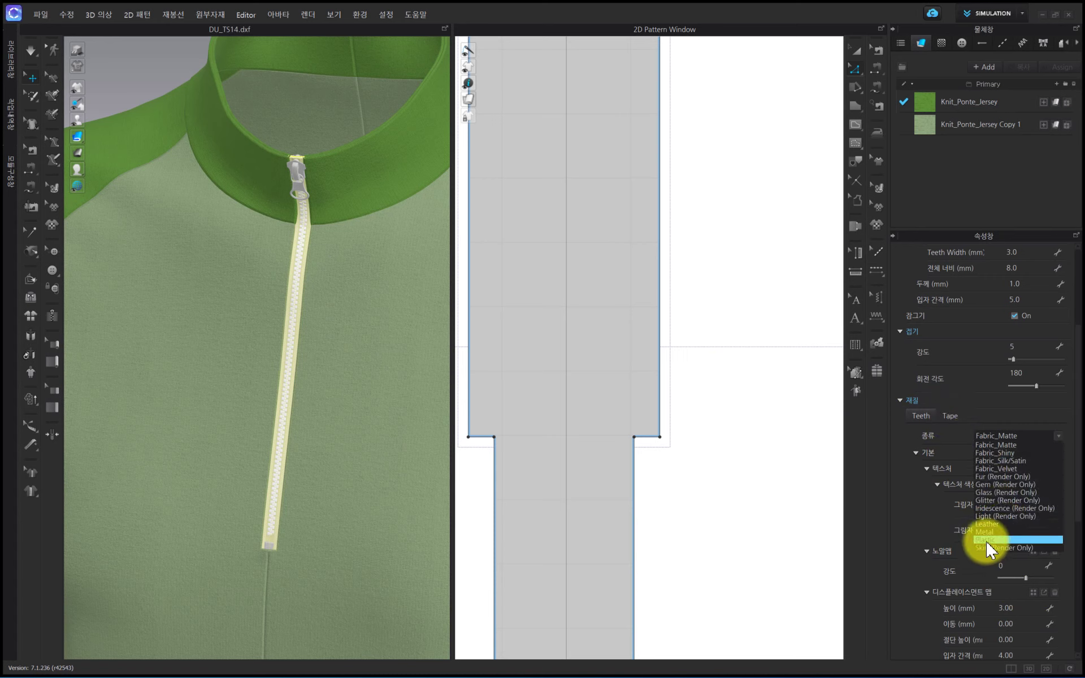
pyautogui.click(987, 541)
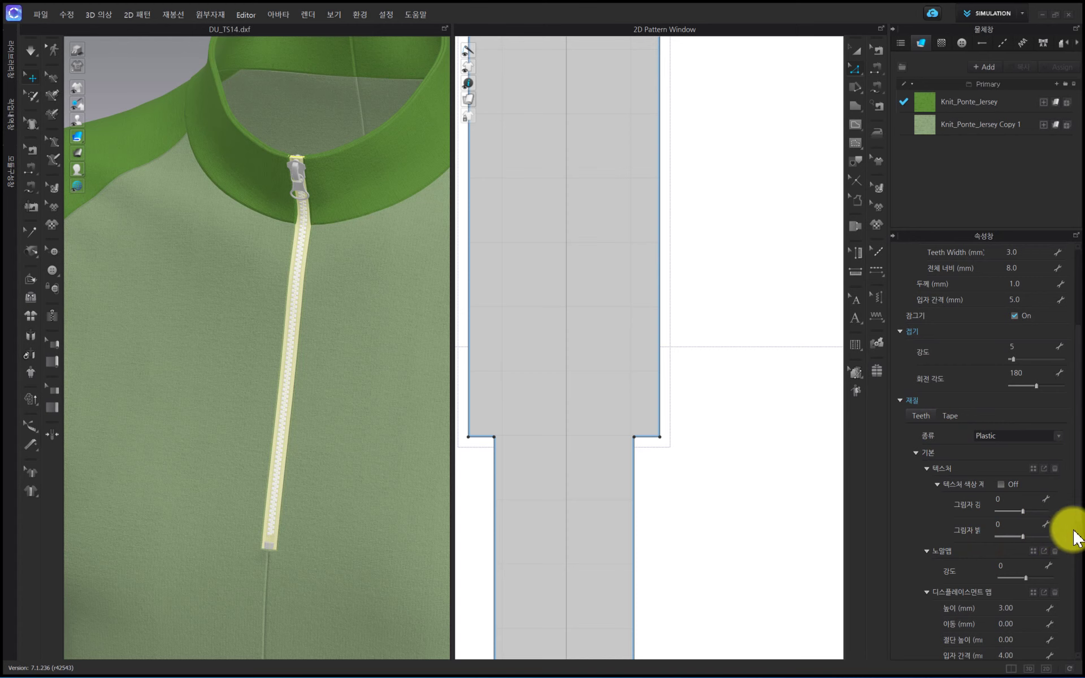
# Color the zipper teeth with the green YKK 047 from the YKK Global Colors palette
pyautogui.scroll(-5, 1066, 565)
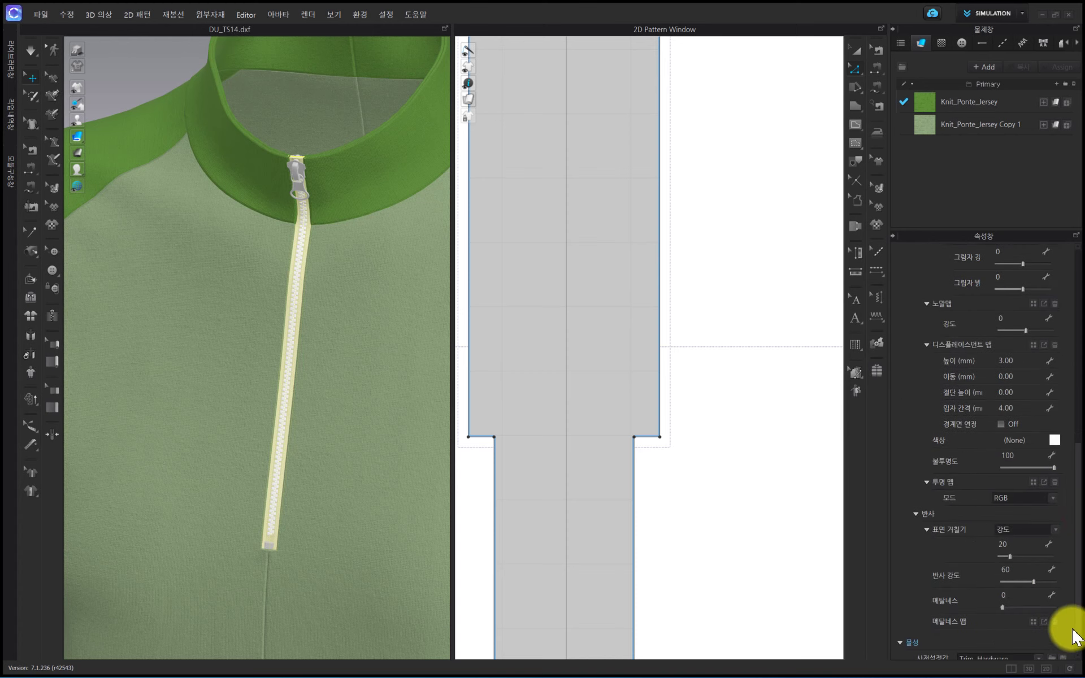
pyautogui.click(1055, 439)
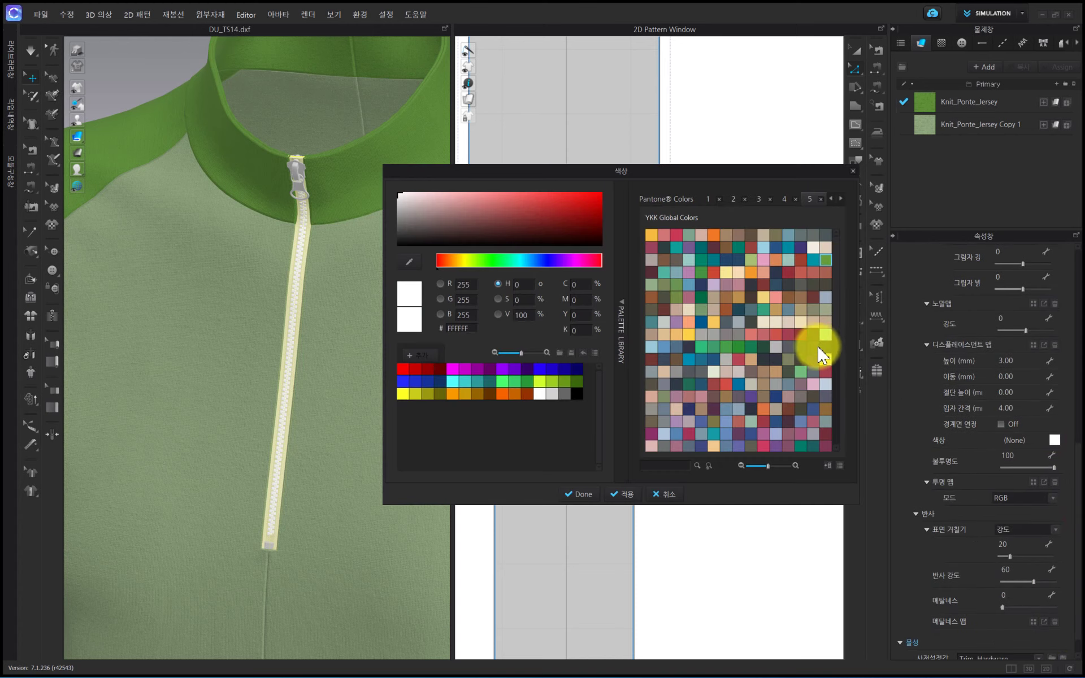
pyautogui.click(826, 260)
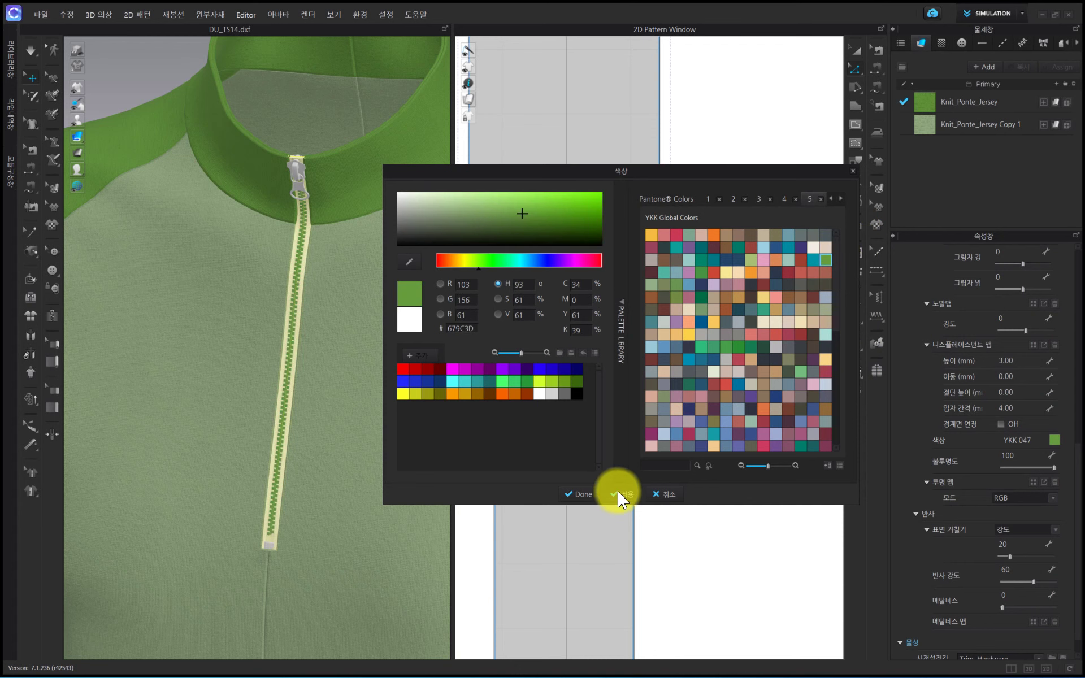
pyautogui.click(584, 495)
pyautogui.scroll(8, 427, 499)
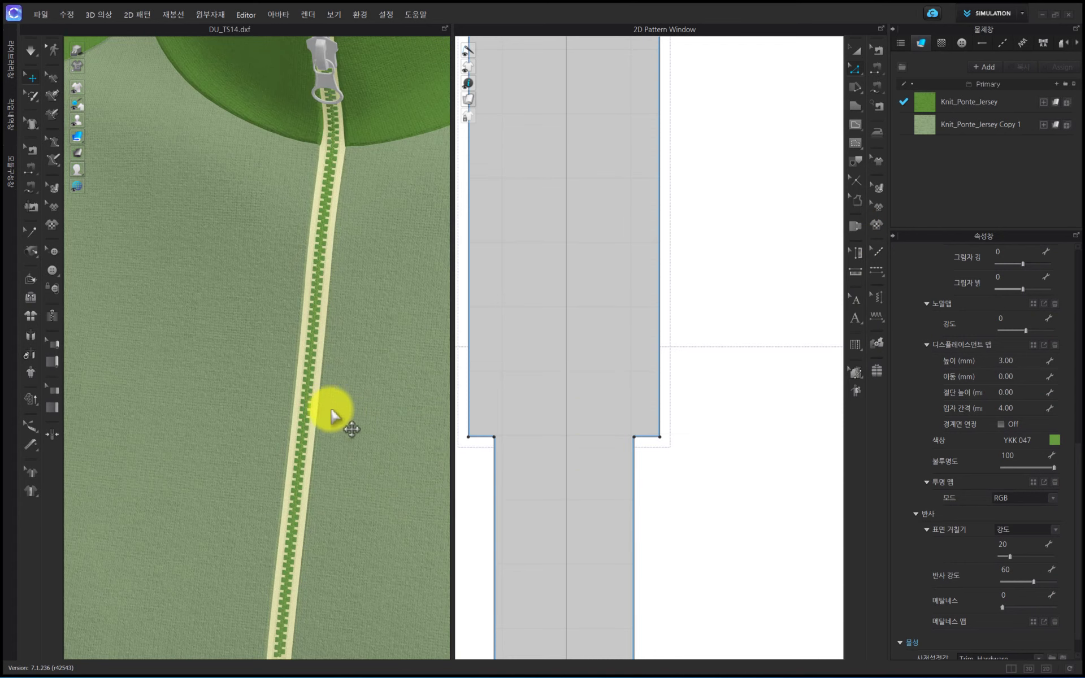
# Color the zipper tape with the green YKK 047 from the YKK Global Colors palette
pyautogui.scroll(3, 998, 328)
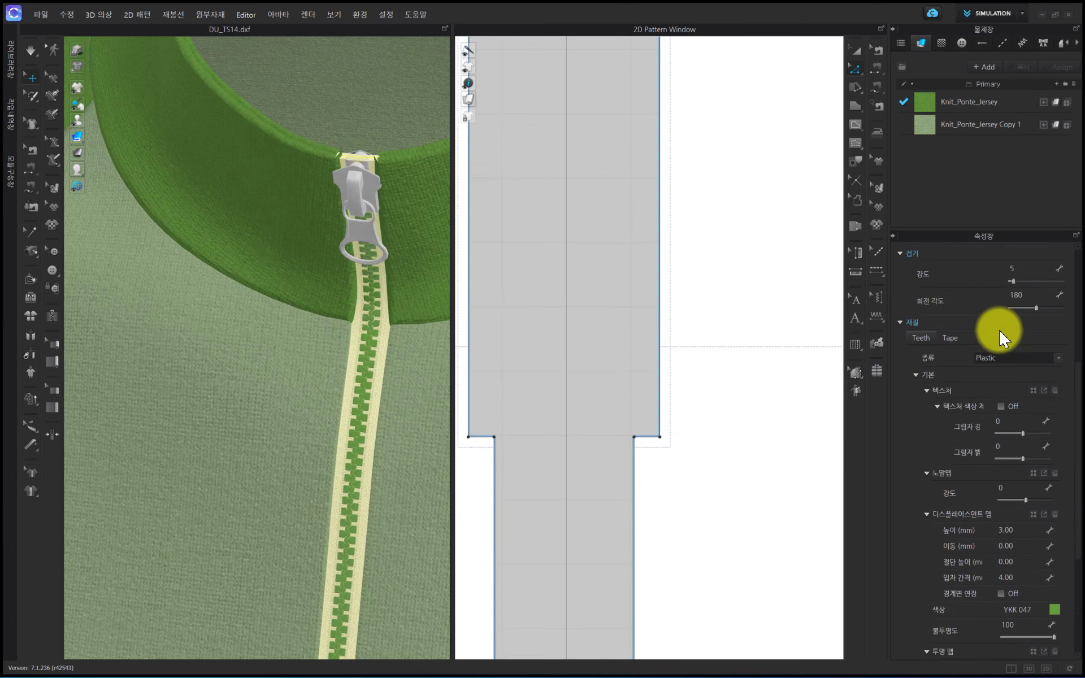
pyautogui.click(945, 337)
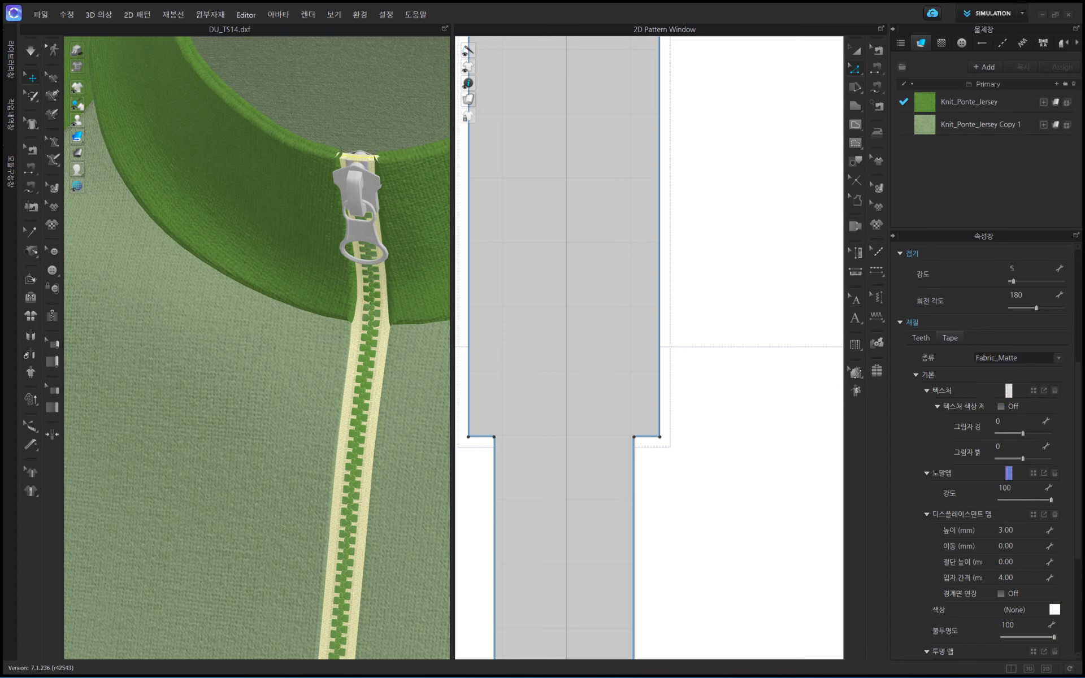
pyautogui.click(1054, 610)
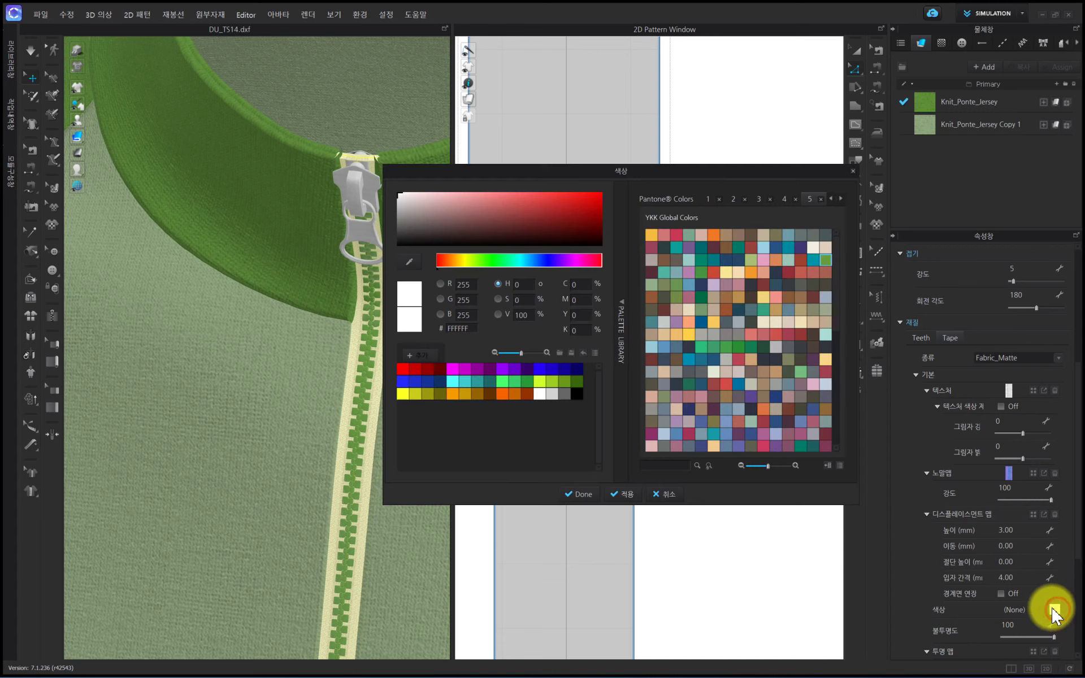
pyautogui.click(826, 263)
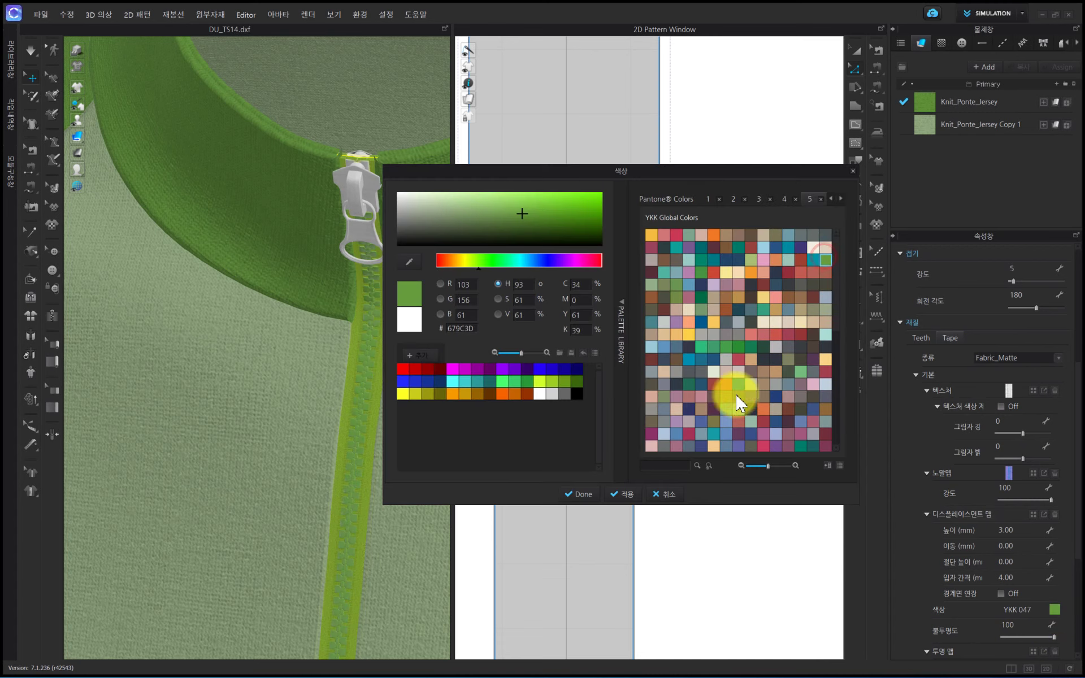
pyautogui.click(588, 495)
# Change the zipper slider's puller to the long narrow tab with a rounded, holed end
pyautogui.moveTo(339, 424); pyautogui.dragTo(305, 181, button='right')
pyautogui.scroll(2, 334, 186)
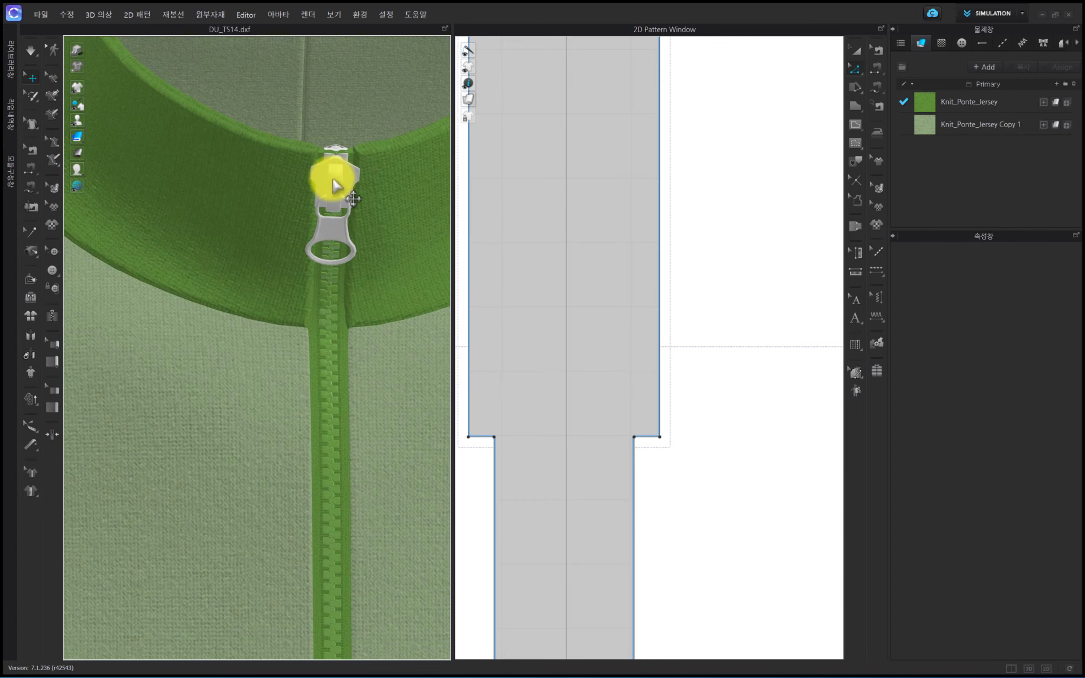
pyautogui.click(338, 182)
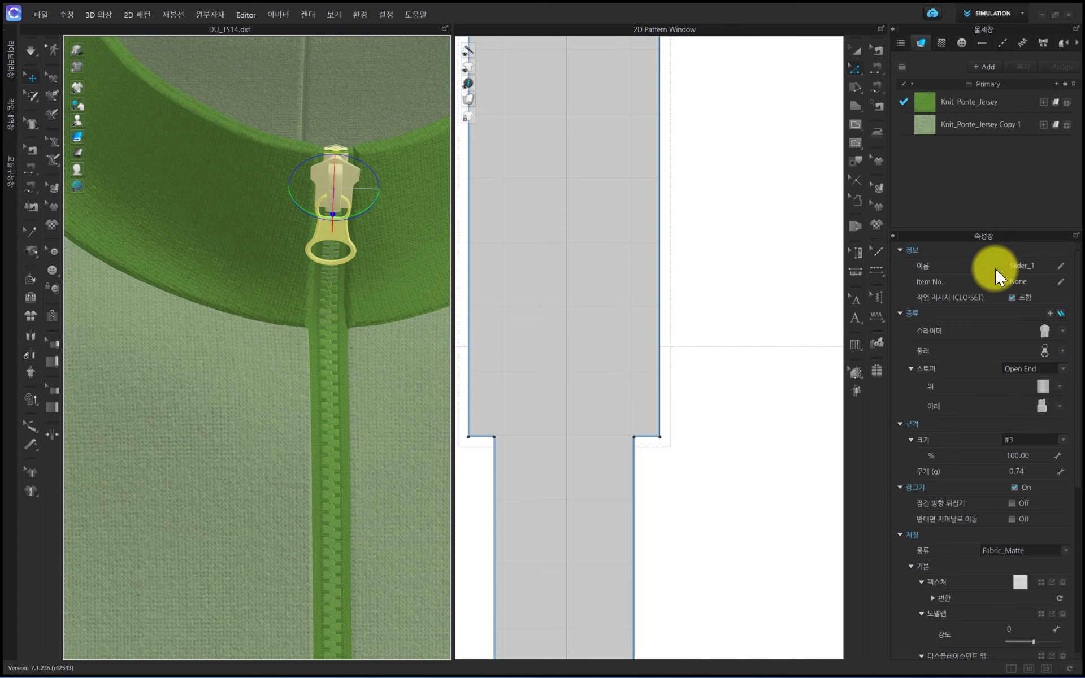
pyautogui.click(1063, 332)
pyautogui.click(1063, 333)
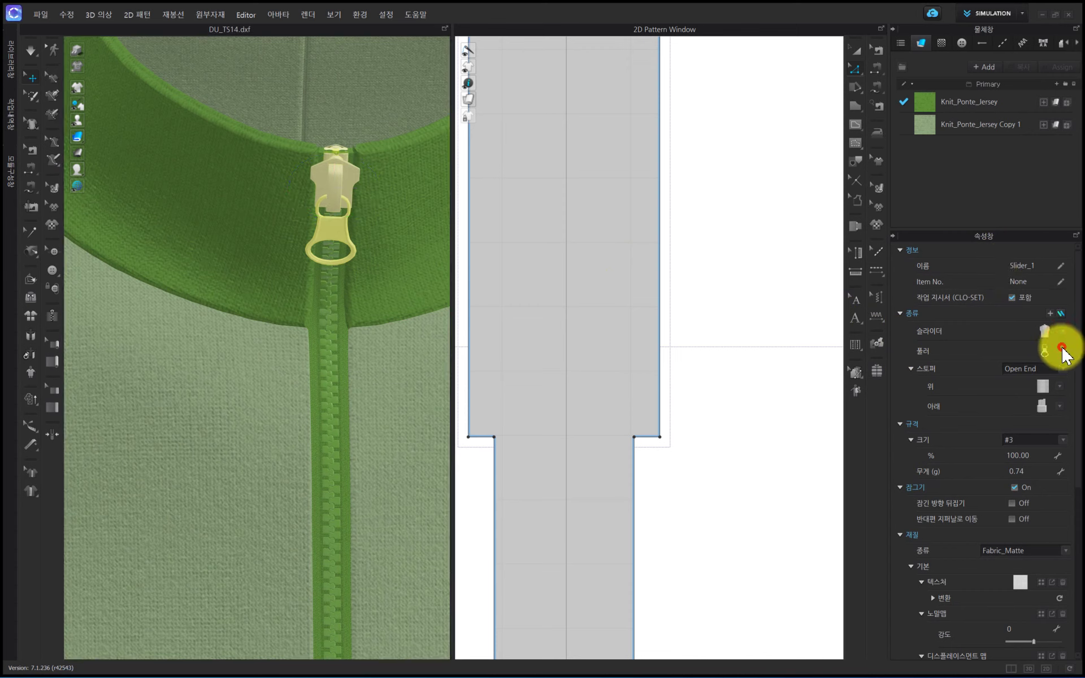
pyautogui.click(1063, 350)
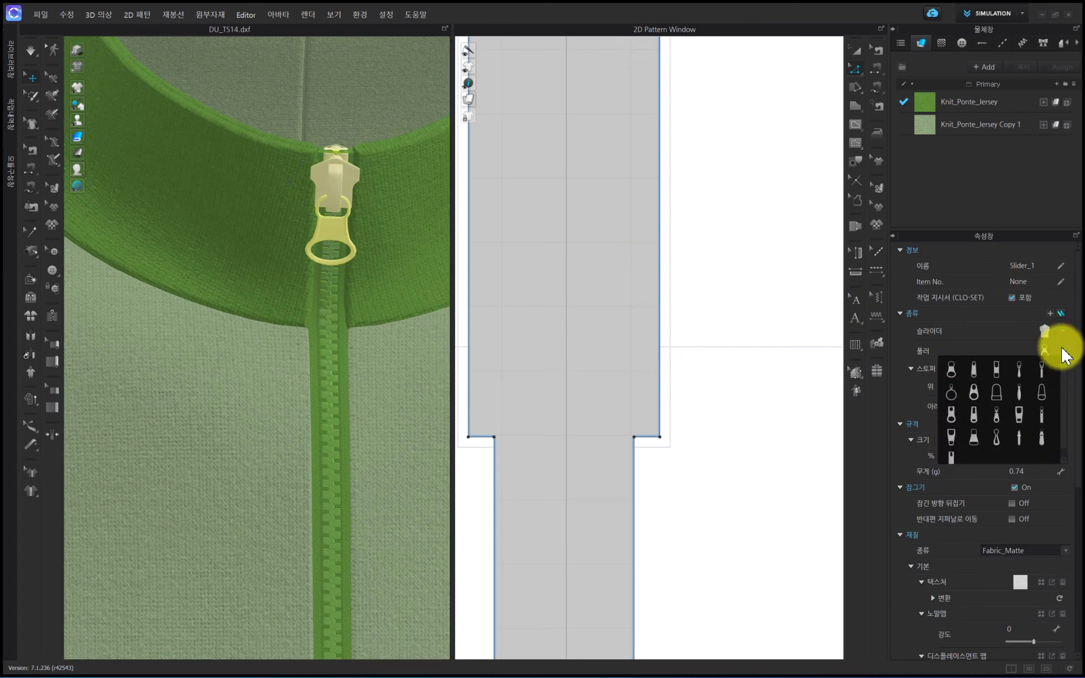
pyautogui.click(975, 416)
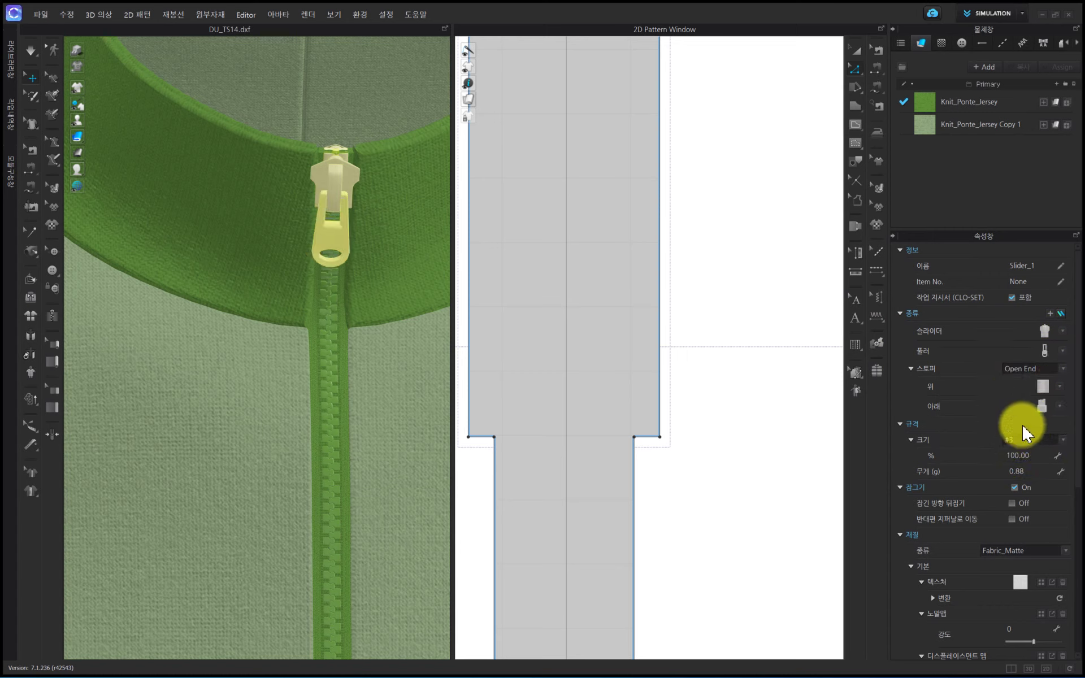
# Set the zipper's stopper type to Closed End and review the available top and bottom stopper shapes
pyautogui.scroll(-5, 362, 373)
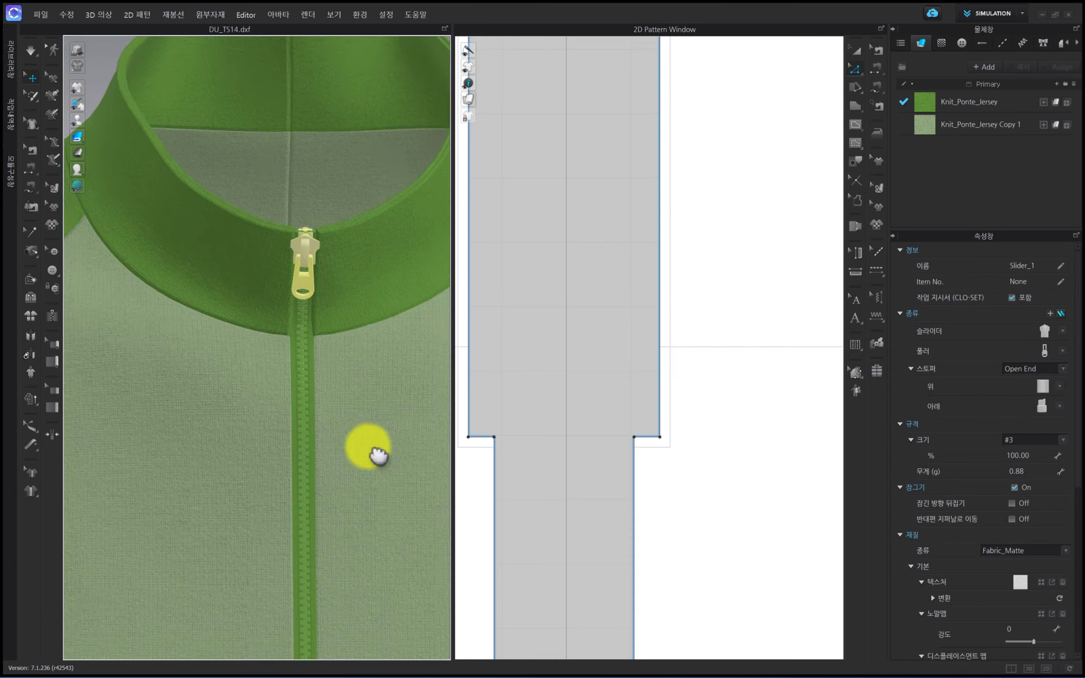
pyautogui.moveTo(368, 449); pyautogui.dragTo(339, 205, button='middle')
pyautogui.scroll(4, 283, 507)
pyautogui.scroll(1, 283, 507)
pyautogui.moveTo(327, 543); pyautogui.dragTo(337, 491, button='middle')
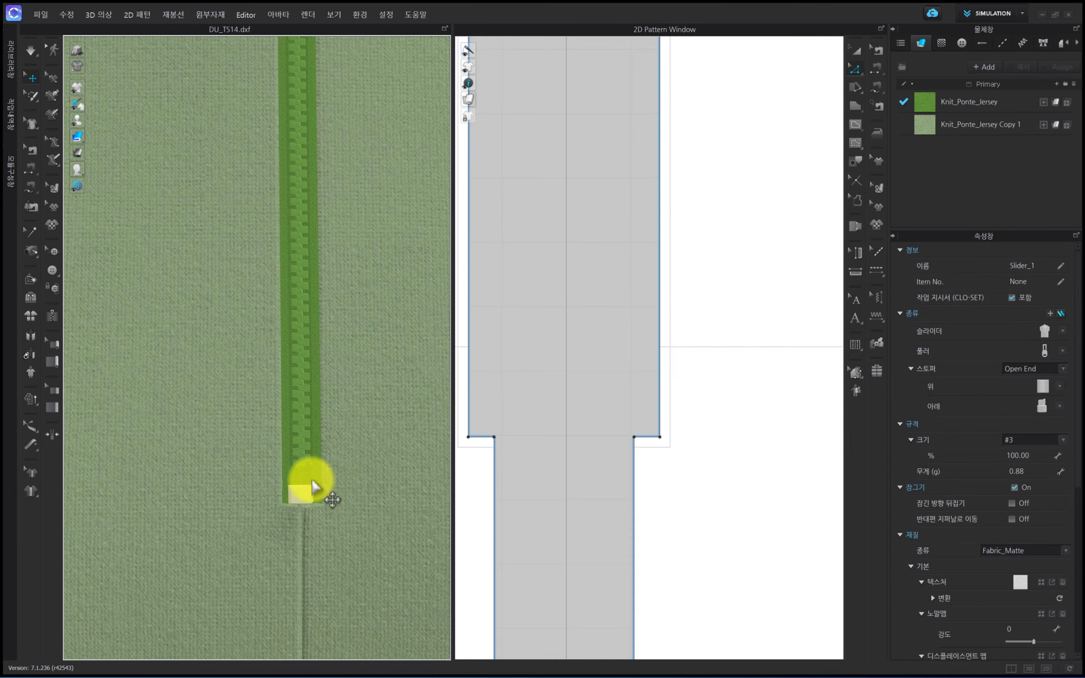
pyautogui.click(1023, 368)
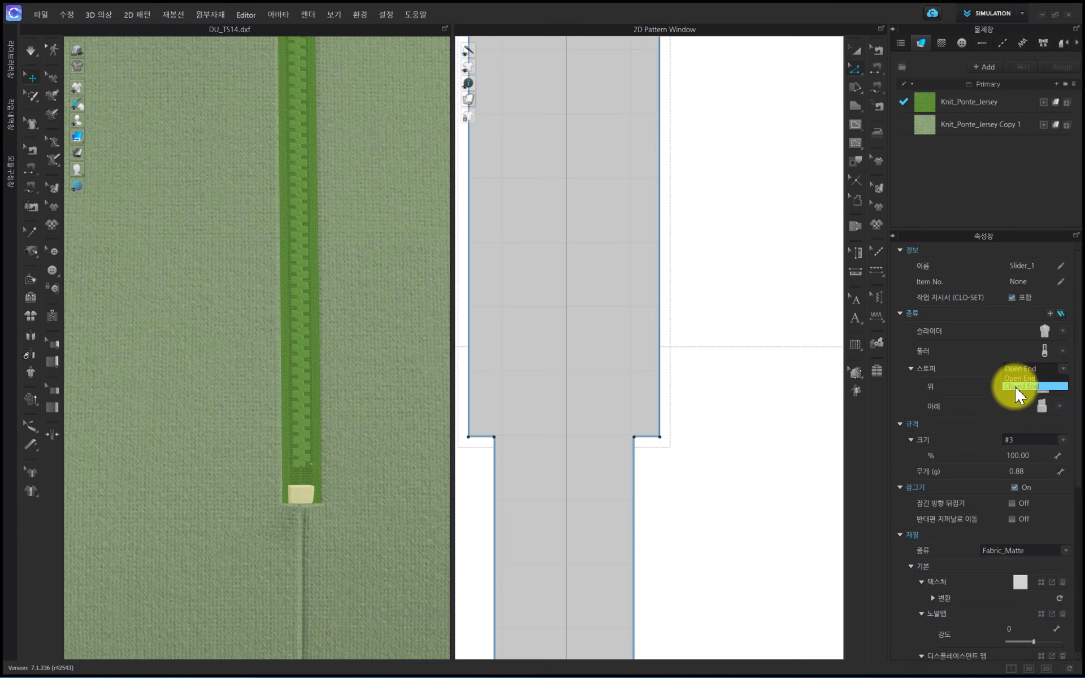
pyautogui.click(1015, 386)
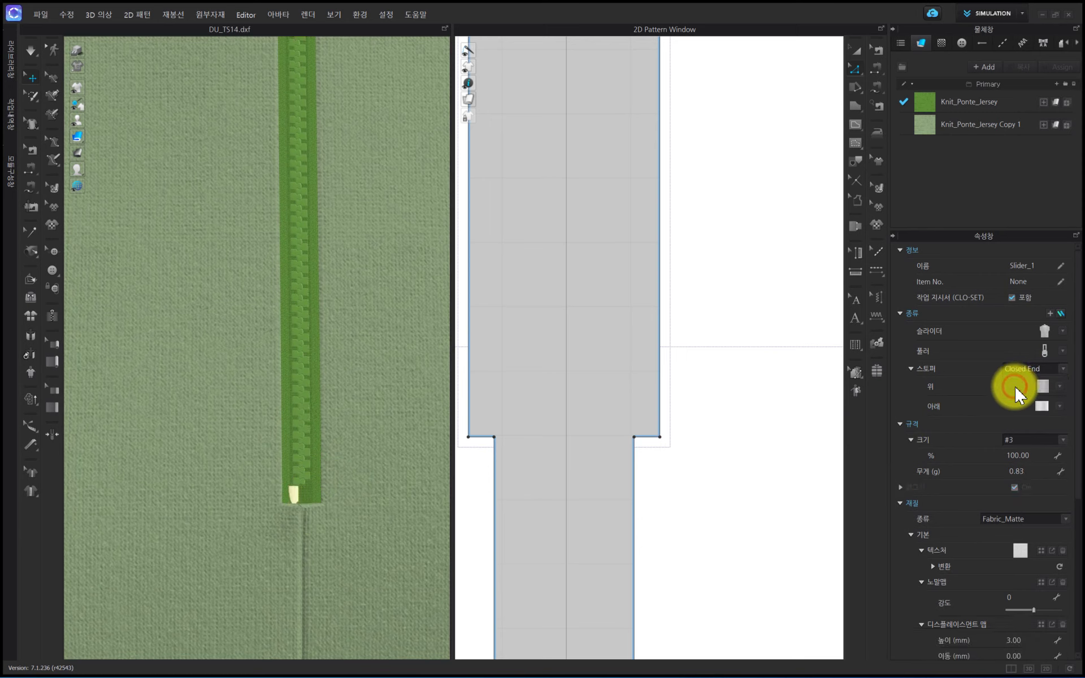
pyautogui.click(1060, 387)
pyautogui.click(1060, 387)
pyautogui.click(1059, 408)
pyautogui.click(1058, 408)
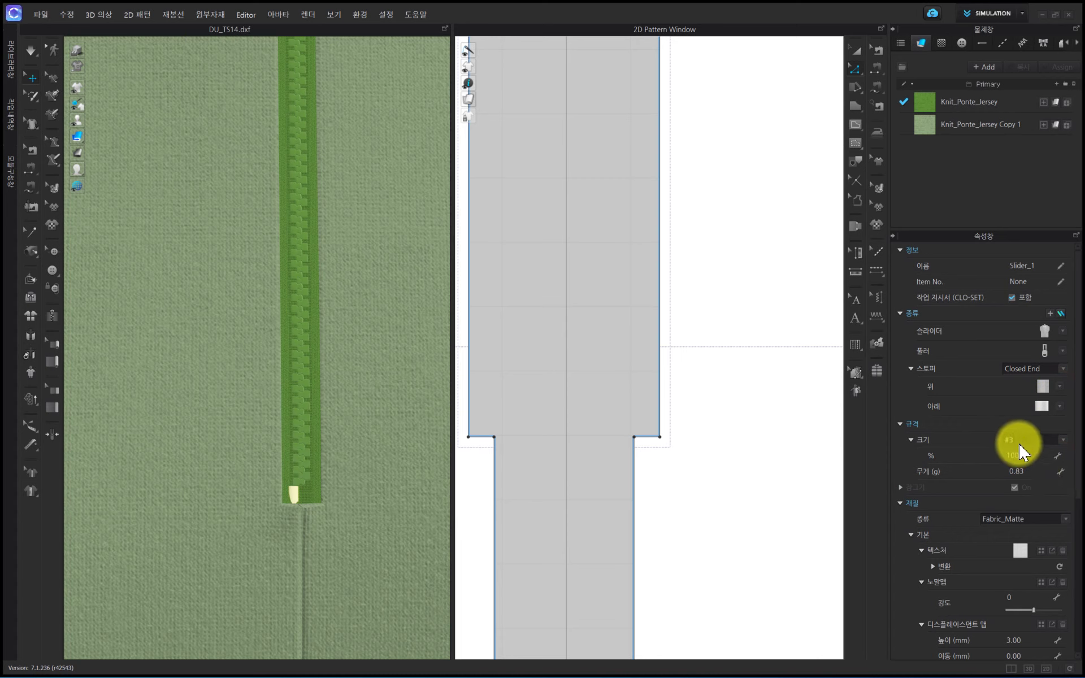
# Set the slider and stopper material to Metal and color it with the green YKK 047
pyautogui.click(1065, 523)
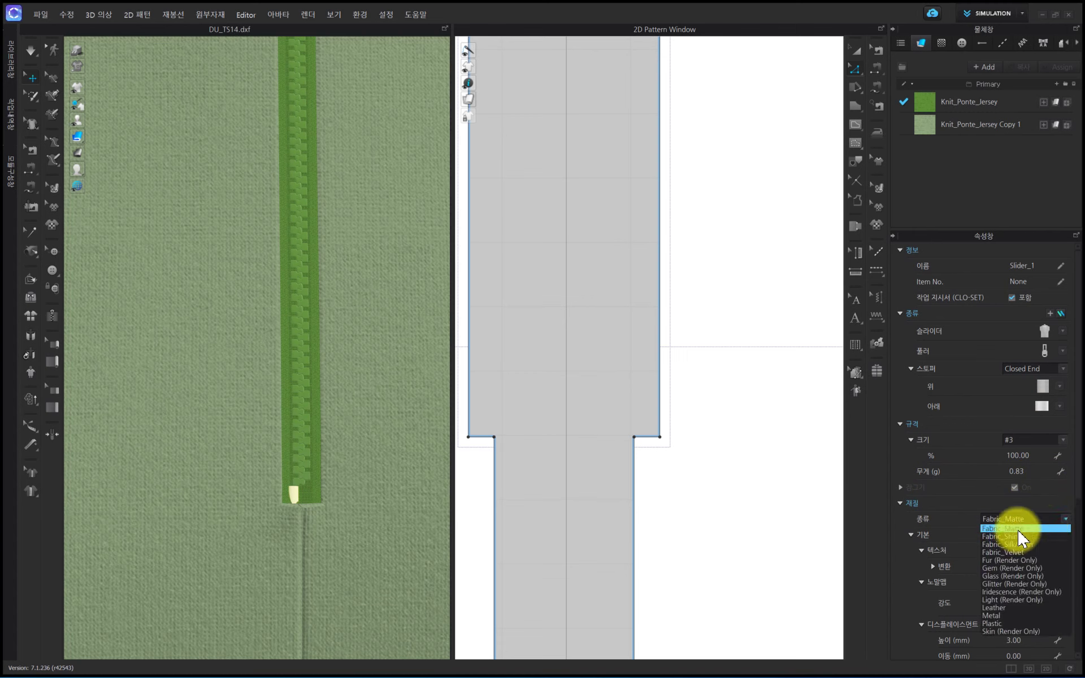
pyautogui.click(1003, 615)
pyautogui.scroll(-3, 1058, 609)
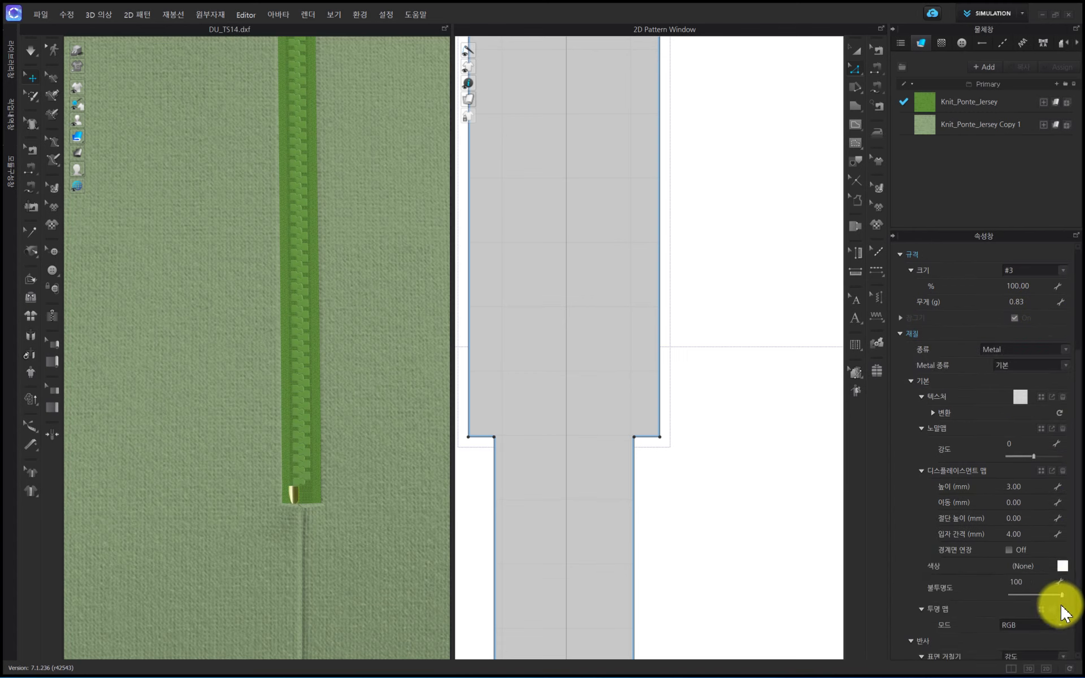
pyautogui.click(1061, 566)
pyautogui.click(826, 260)
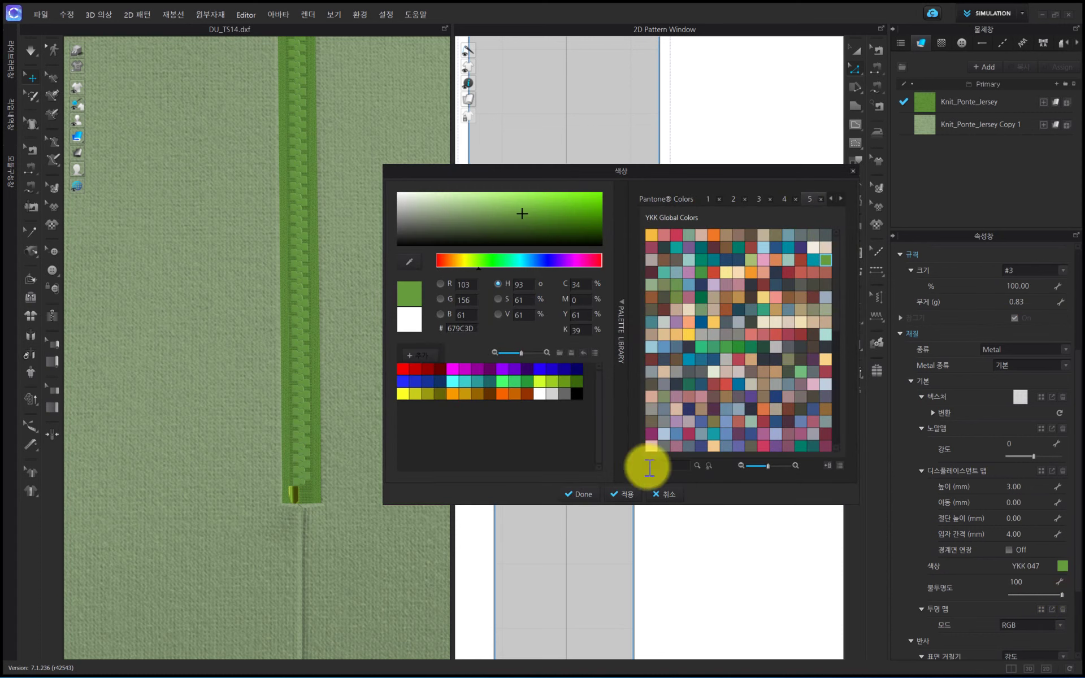
pyautogui.click(578, 494)
pyautogui.click(339, 484)
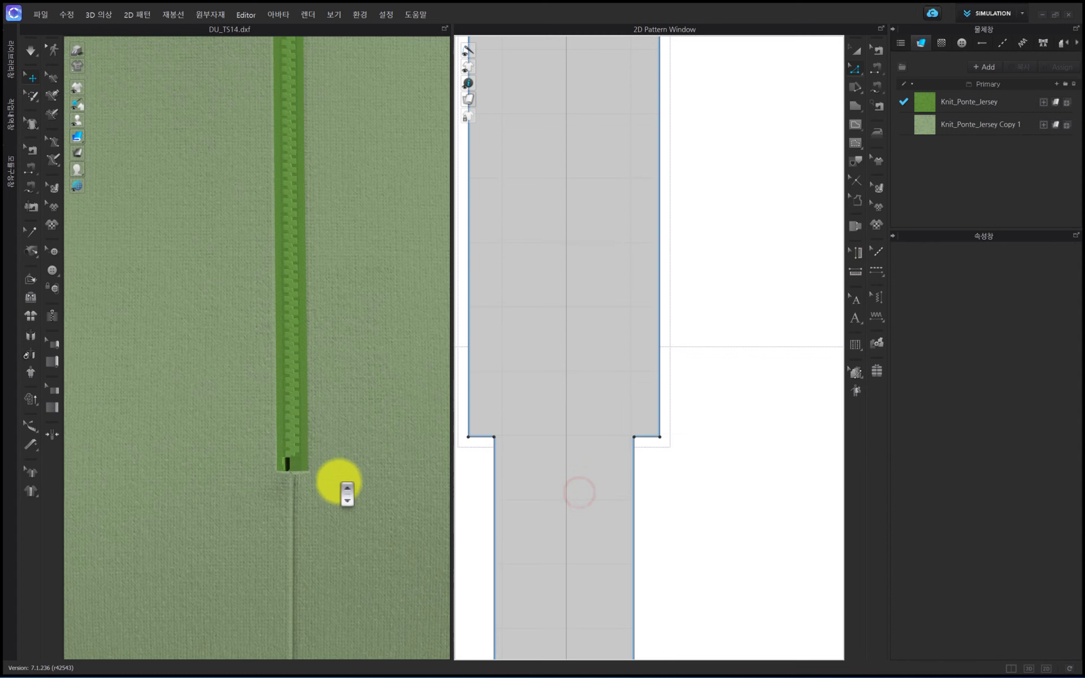
# Set the zipper's thickness to 0.5 mm and check the stopper at its lower end
pyautogui.scroll(-3, 339, 484)
pyautogui.scroll(-2, 337, 452)
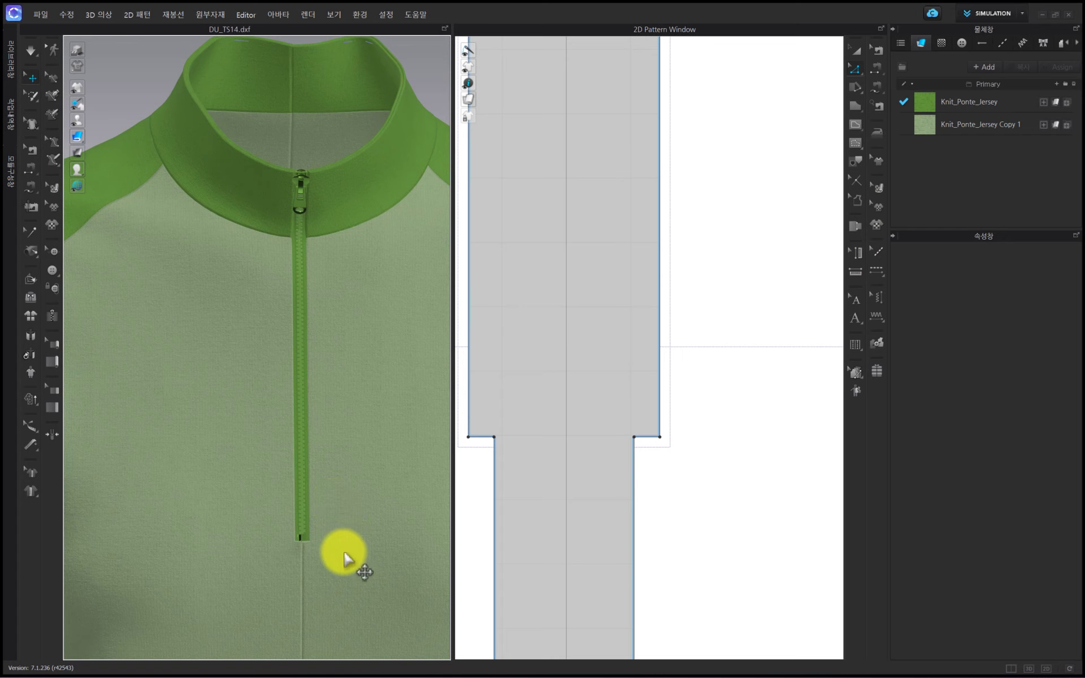
pyautogui.moveTo(319, 511)
pyautogui.mouseDown(button='right')
pyautogui.moveTo(281, 514)
pyautogui.moveTo(329, 516)
pyautogui.mouseUp(button='right')
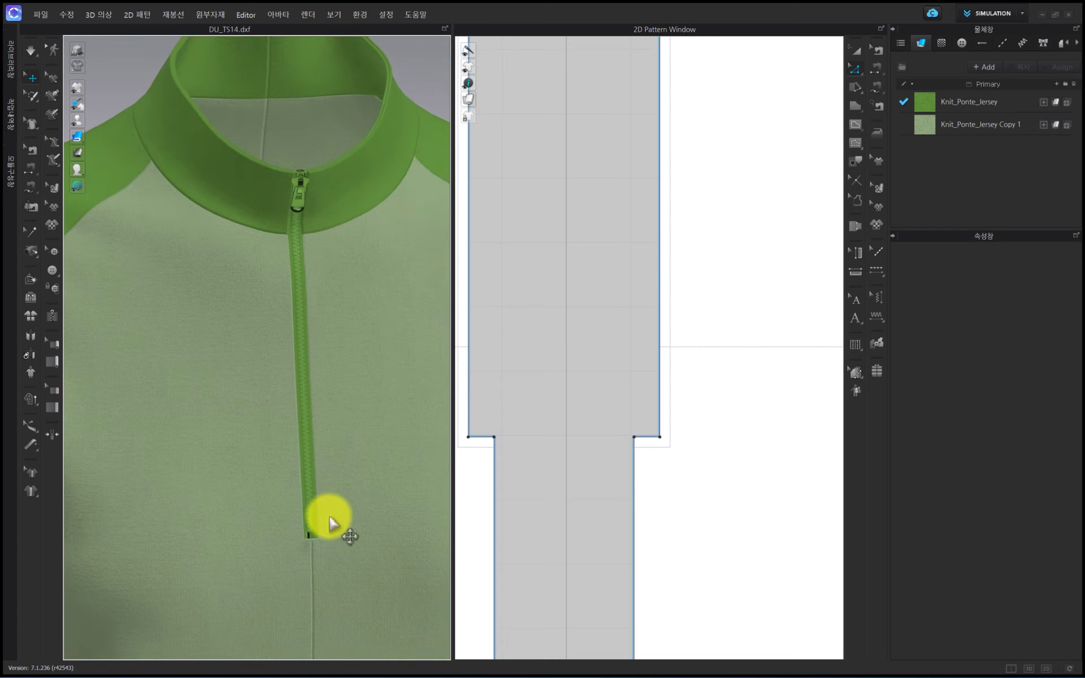
pyautogui.scroll(5, 333, 523)
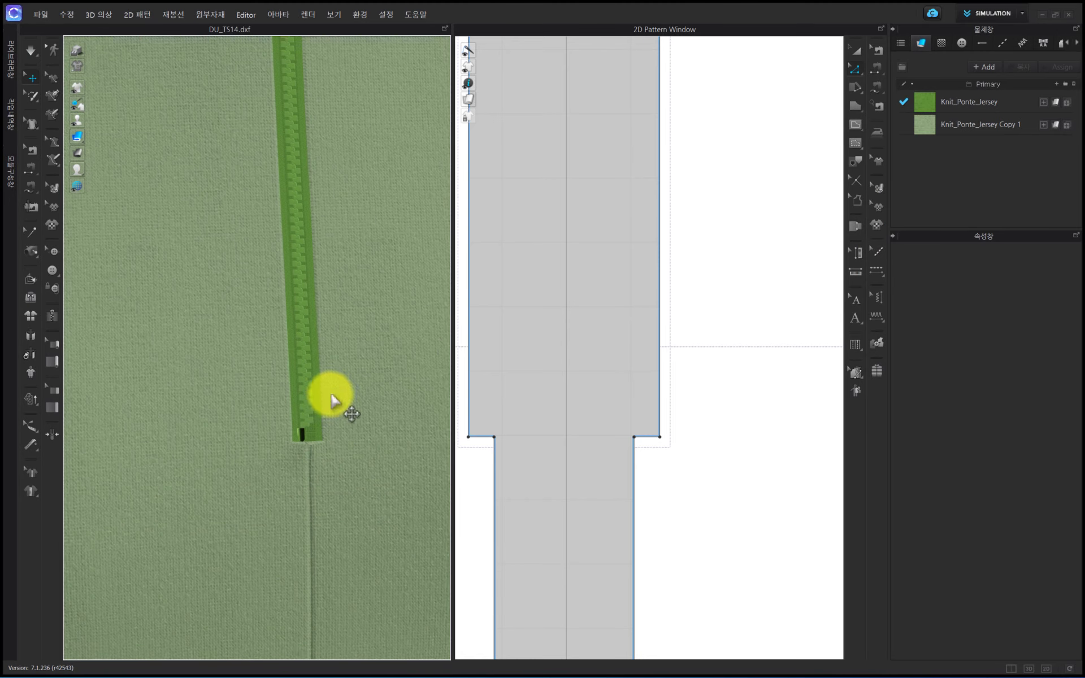
pyautogui.scroll(2, 333, 399)
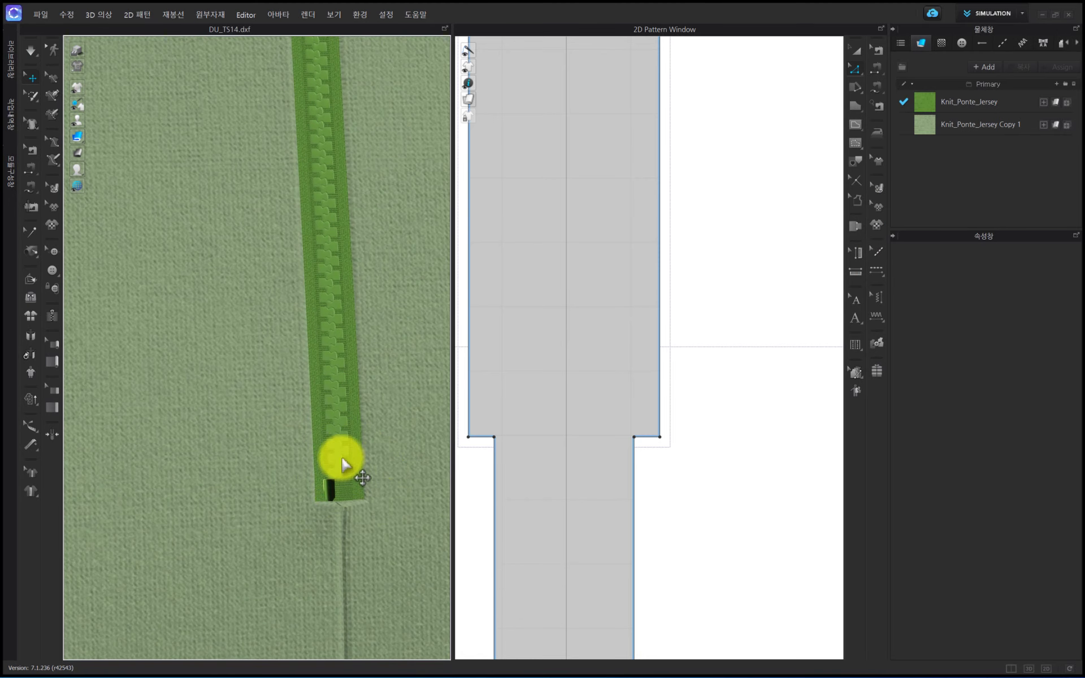
pyautogui.click(342, 460)
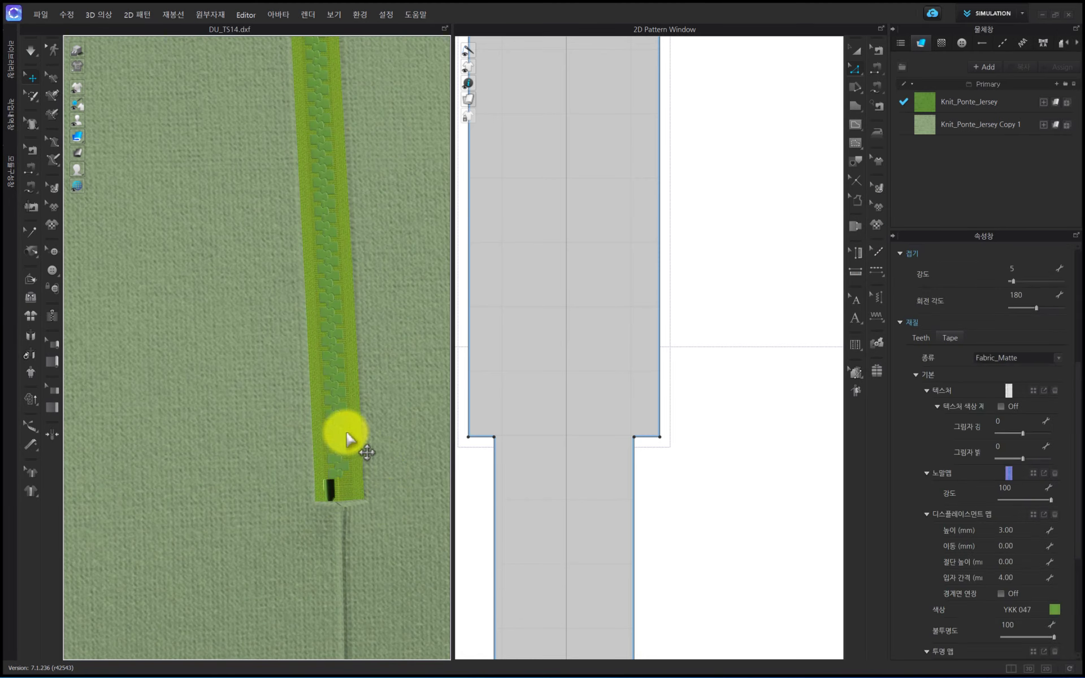
pyautogui.scroll(5, 1017, 410)
pyautogui.click(1020, 408)
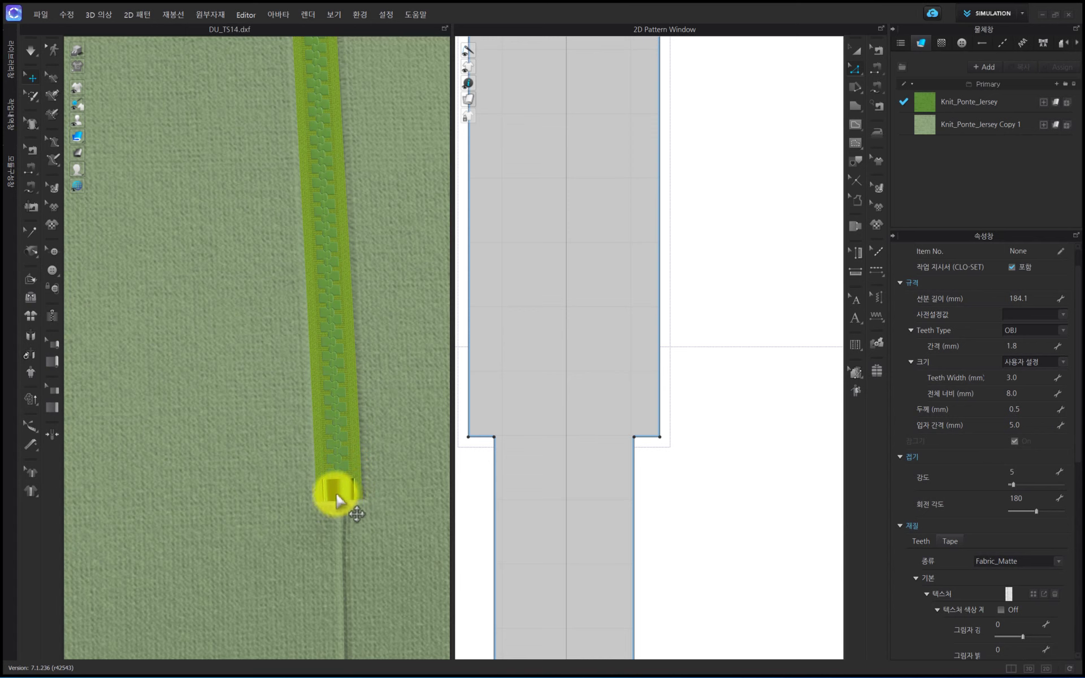
pyautogui.click(337, 494)
pyautogui.scroll(-4, 361, 468)
pyautogui.click(519, 372)
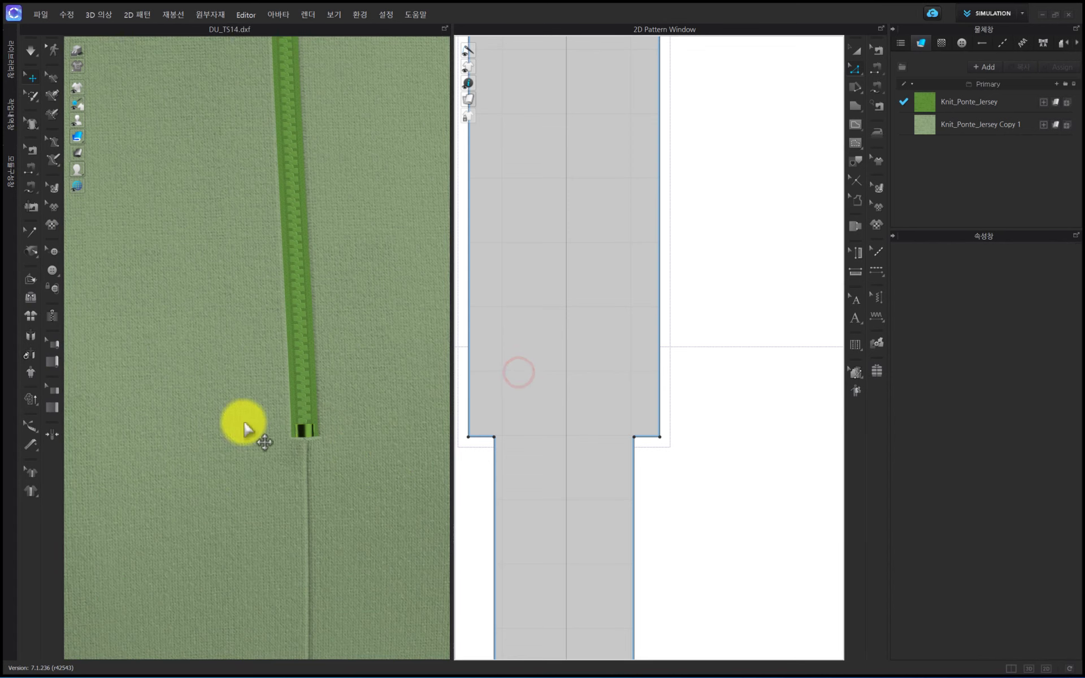
# Examine the finished zipper and the whole garment from the front and at an angle
pyautogui.click(295, 415)
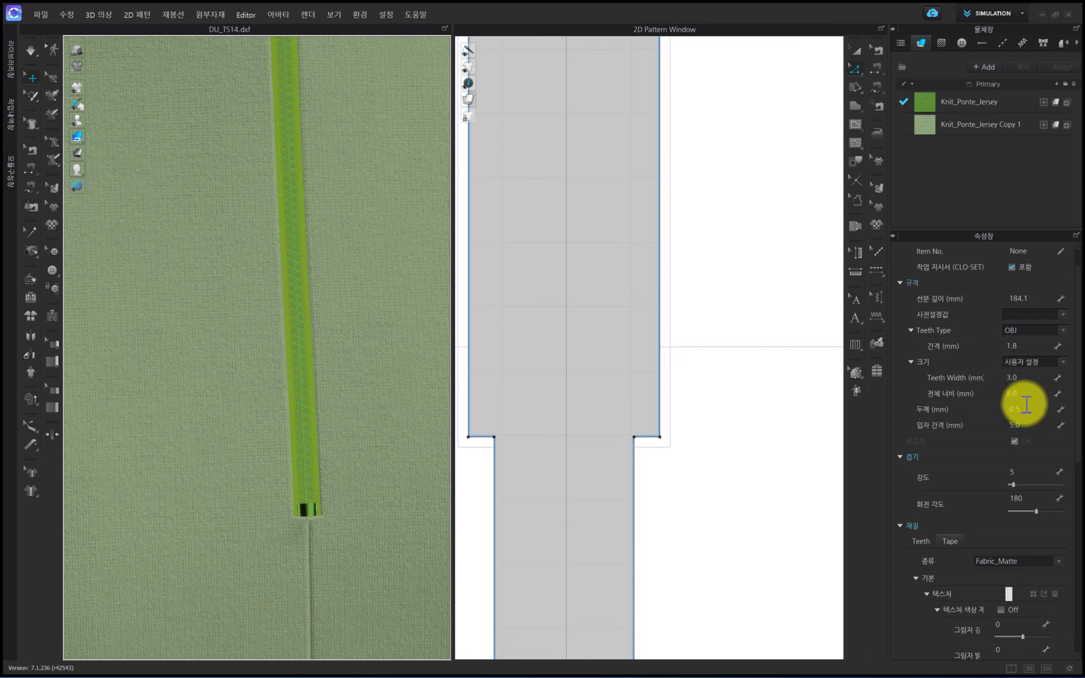
pyautogui.click(554, 316)
pyautogui.press('2')
pyautogui.scroll(7, 282, 248)
pyautogui.moveTo(282, 198); pyautogui.dragTo(289, 318, button='middle')
pyautogui.moveTo(288, 323); pyautogui.dragTo(247, 320, button='right')
pyautogui.scroll(3, 249, 320)
pyautogui.moveTo(261, 325); pyautogui.dragTo(310, 306, button='middle')
pyautogui.scroll(-3, 311, 306)
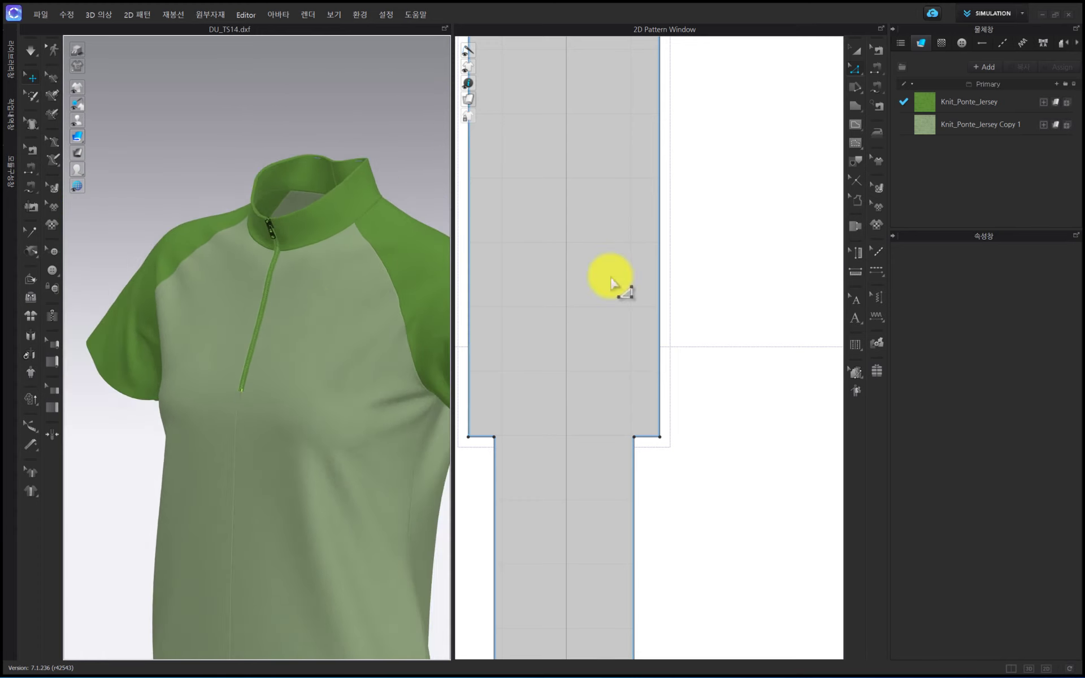
pyautogui.scroll(-10, 611, 277)
pyautogui.moveTo(254, 364); pyautogui.dragTo(296, 361, button='right')
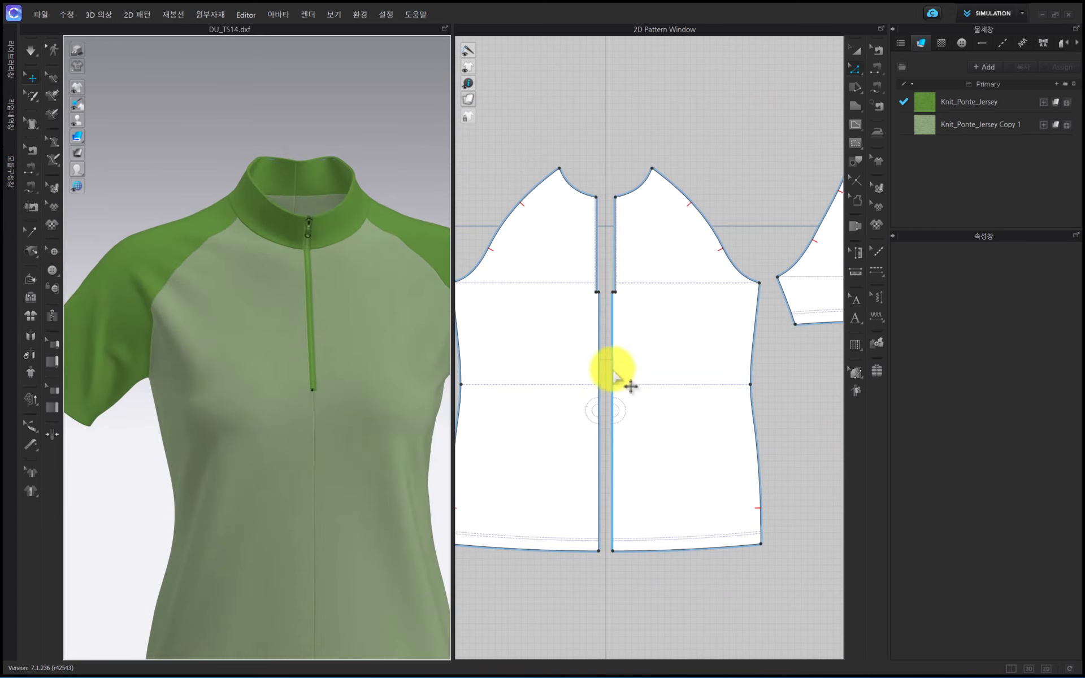
pyautogui.scroll(-2, 625, 379)
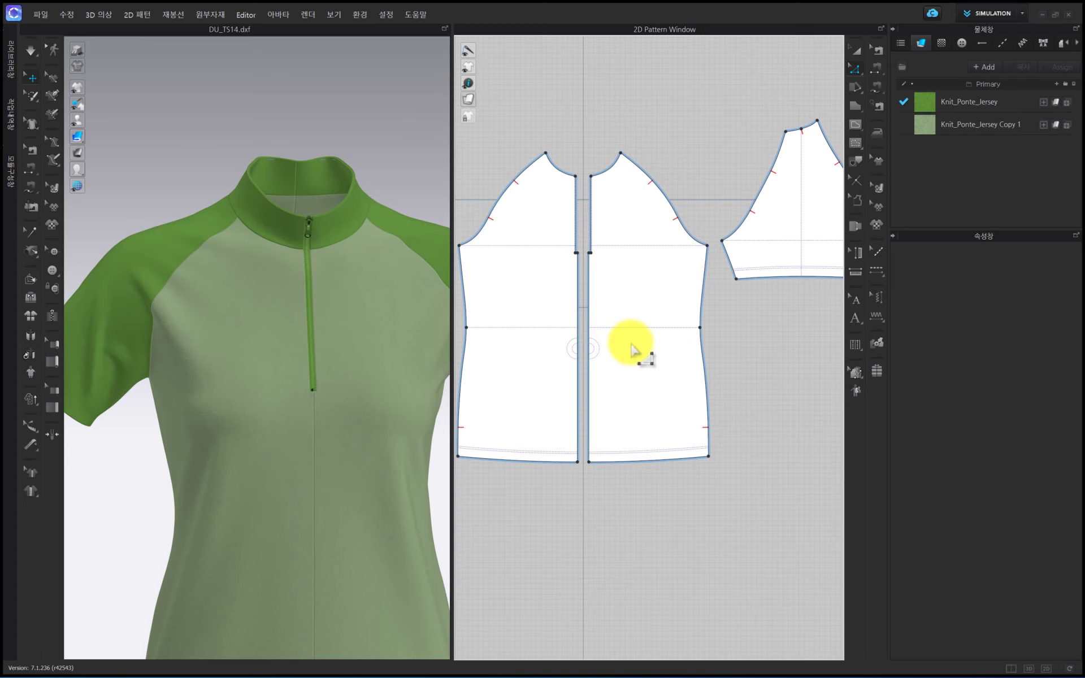
pyautogui.scroll(4, 625, 446)
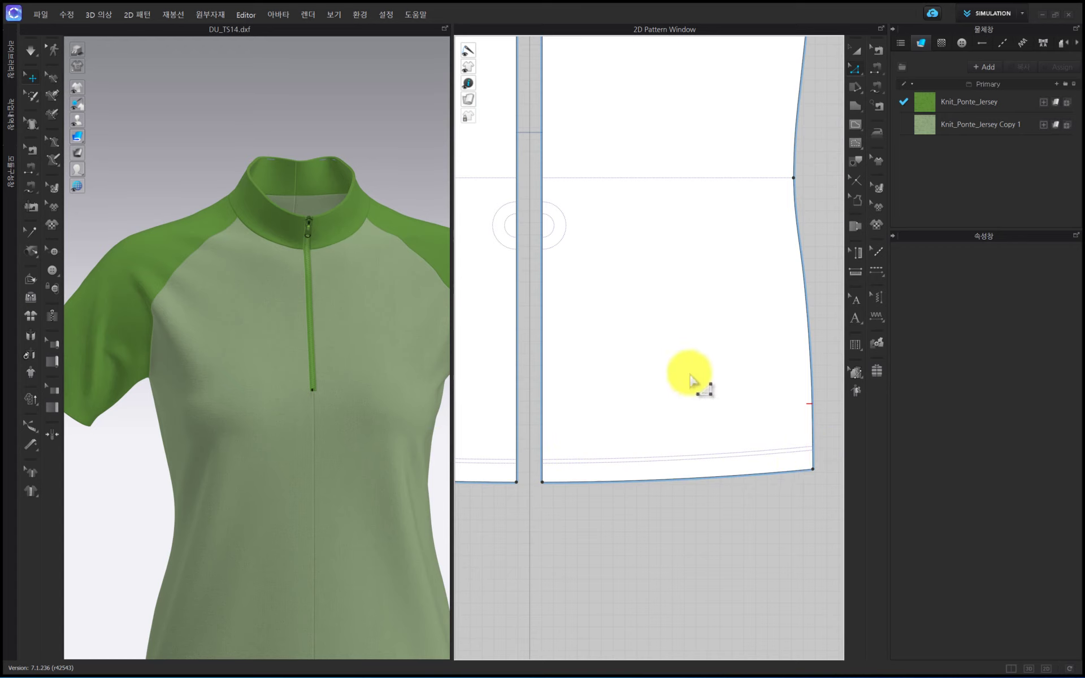
pyautogui.scroll(-5, 678, 374)
pyautogui.scroll(2, 607, 375)
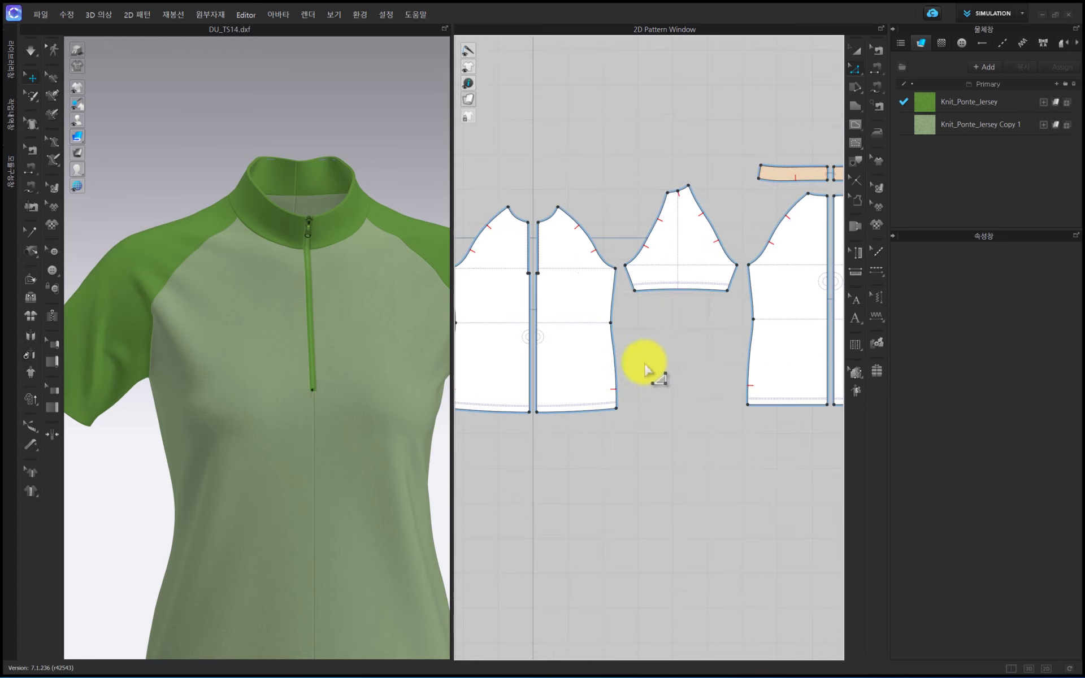
pyautogui.moveTo(676, 374); pyautogui.dragTo(614, 362, button='middle')
pyautogui.scroll(5, 557, 320)
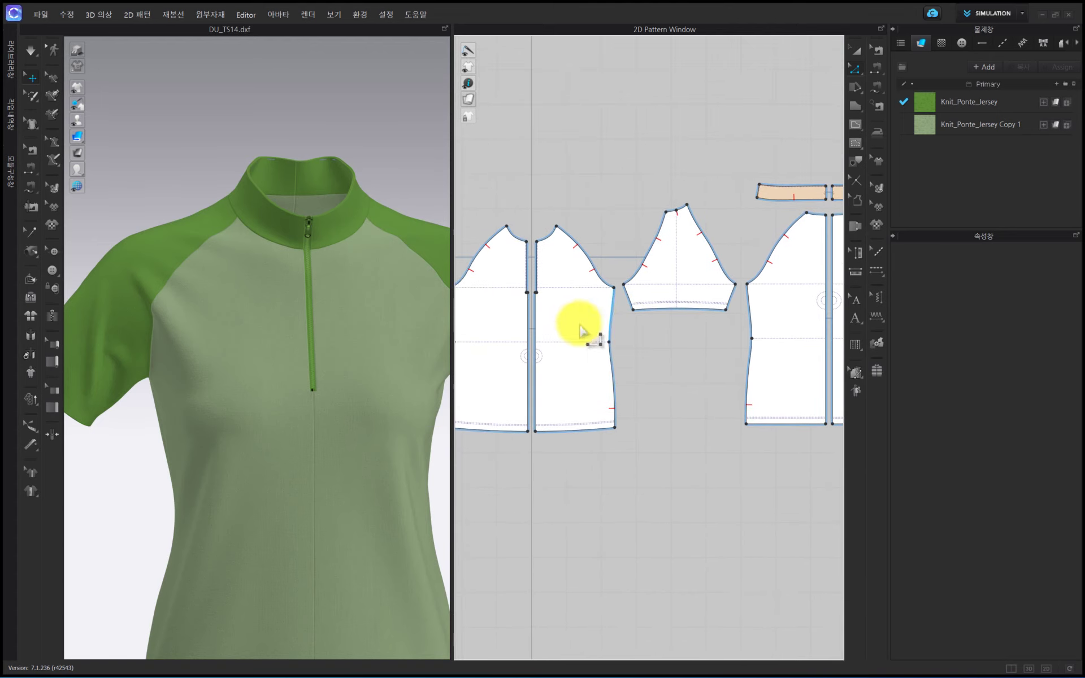
pyautogui.scroll(1, 546, 294)
pyautogui.scroll(2, 546, 294)
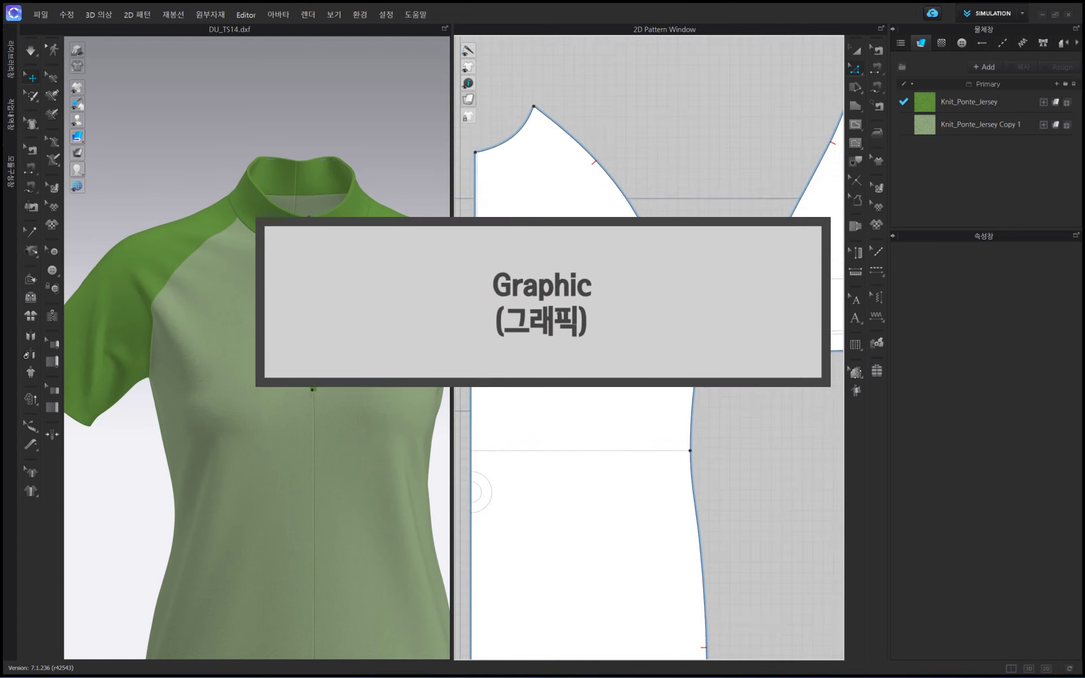
pyautogui.scroll(-4, 678, 226)
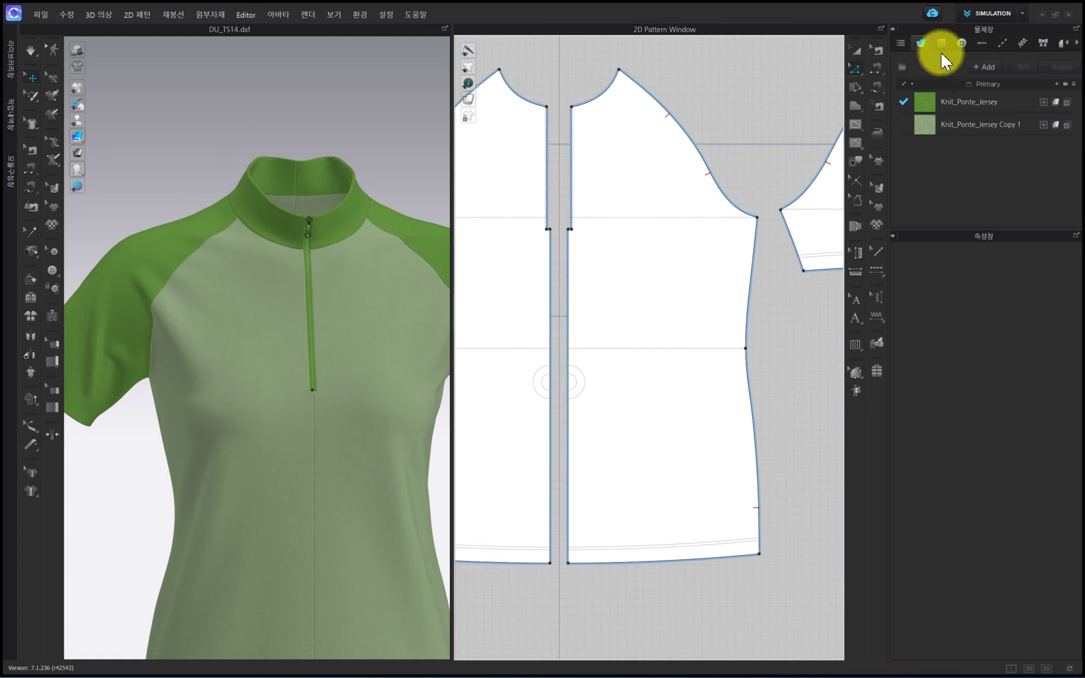
# Import the pnglogo image from the project folder in File Explorer as a new graphic for the garment
pyautogui.click(941, 45)
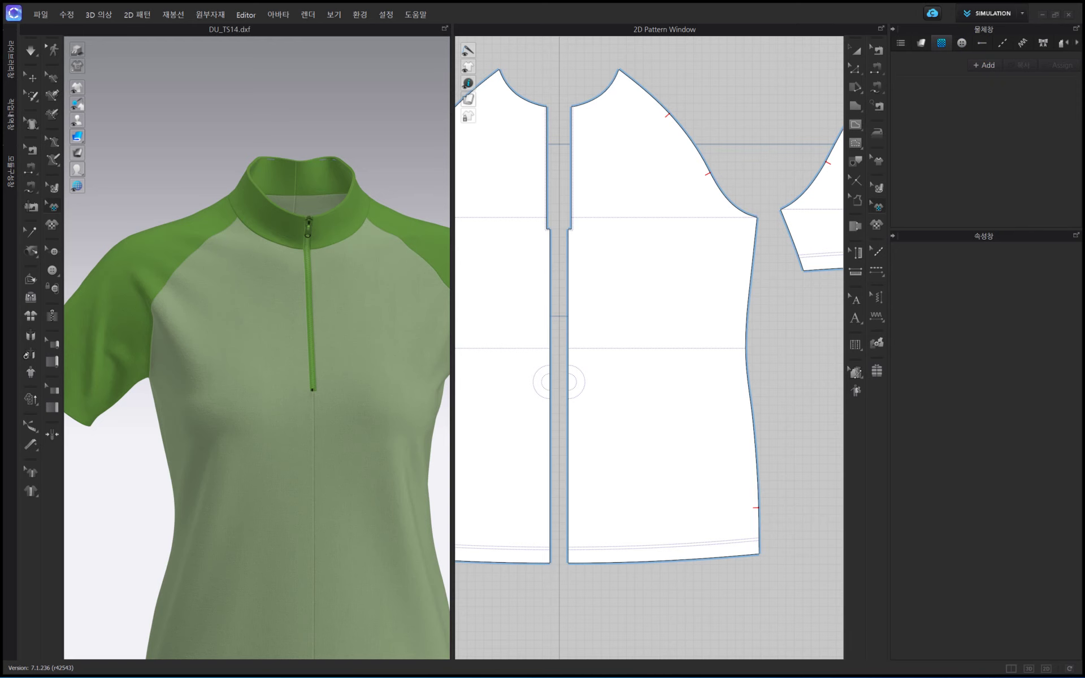
pyautogui.hotkey('alt', 'Tab')
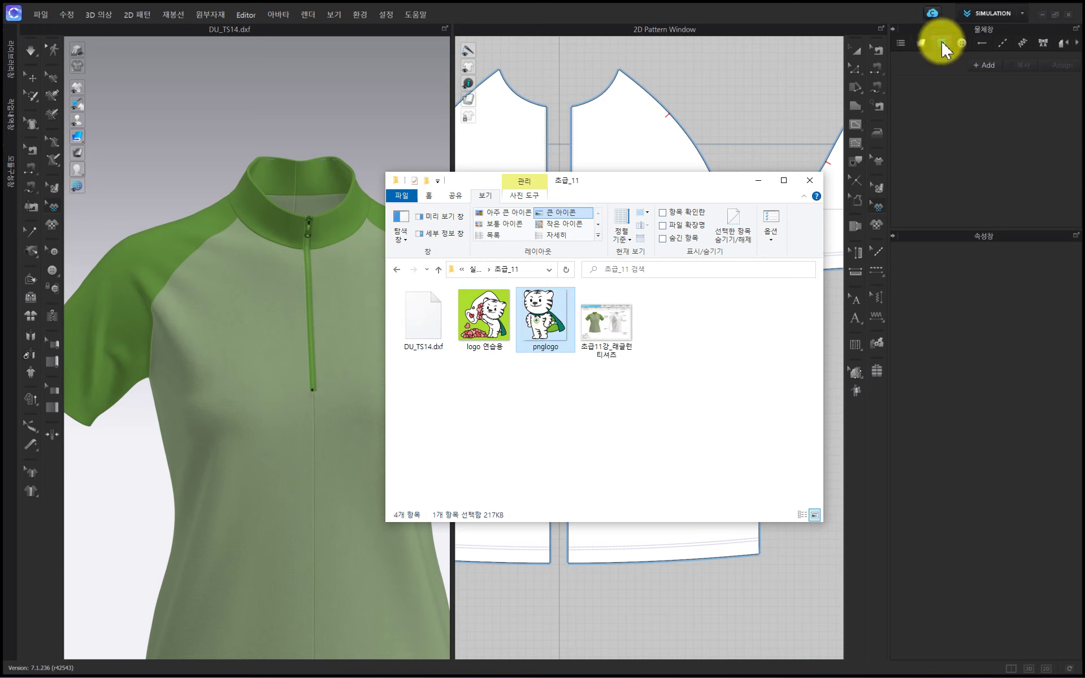
pyautogui.moveTo(545, 316); pyautogui.dragTo(949, 195)
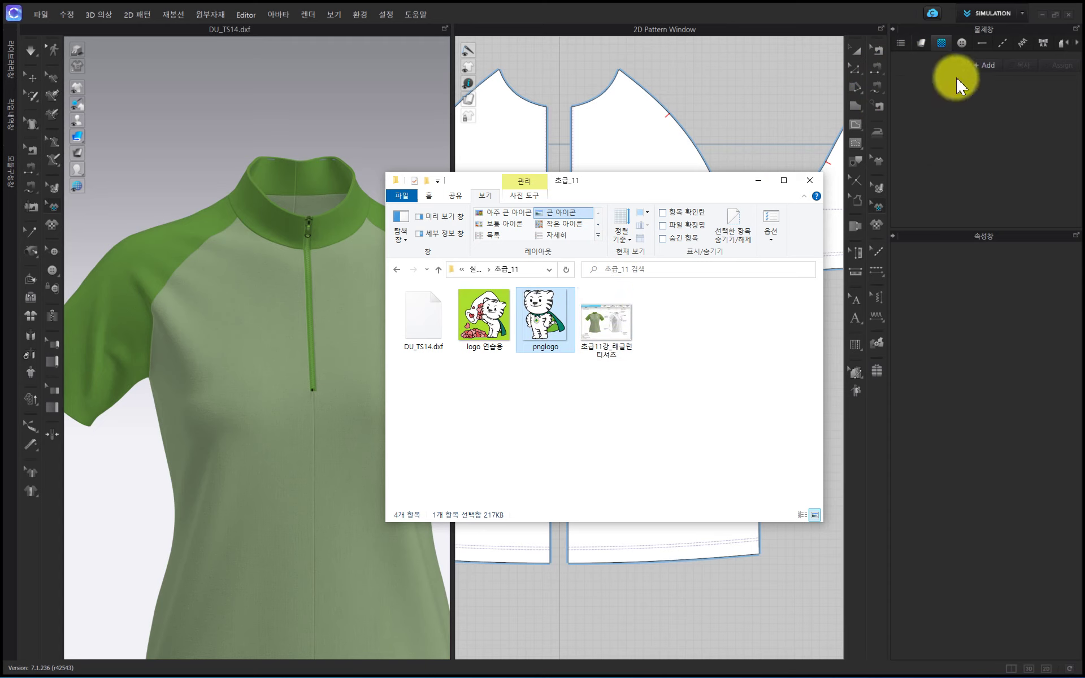
pyautogui.click(954, 128)
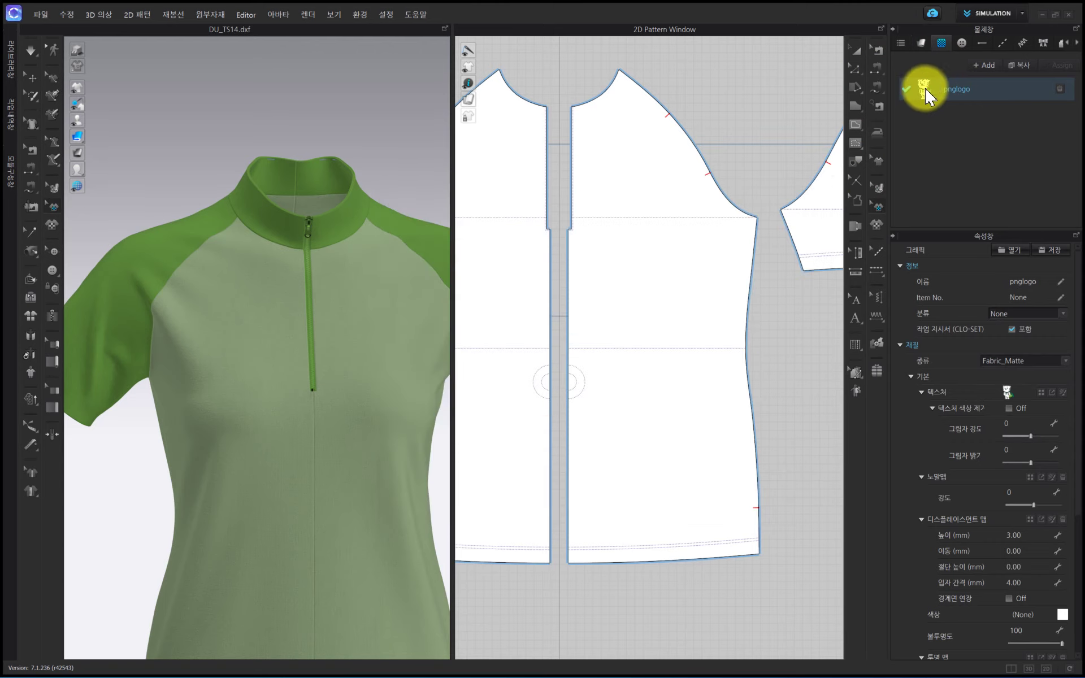
# Place the pnglogo graphic on the chest of the wearer's left front pattern and inspect it on the garment
pyautogui.moveTo(924, 96); pyautogui.dragTo(651, 199)
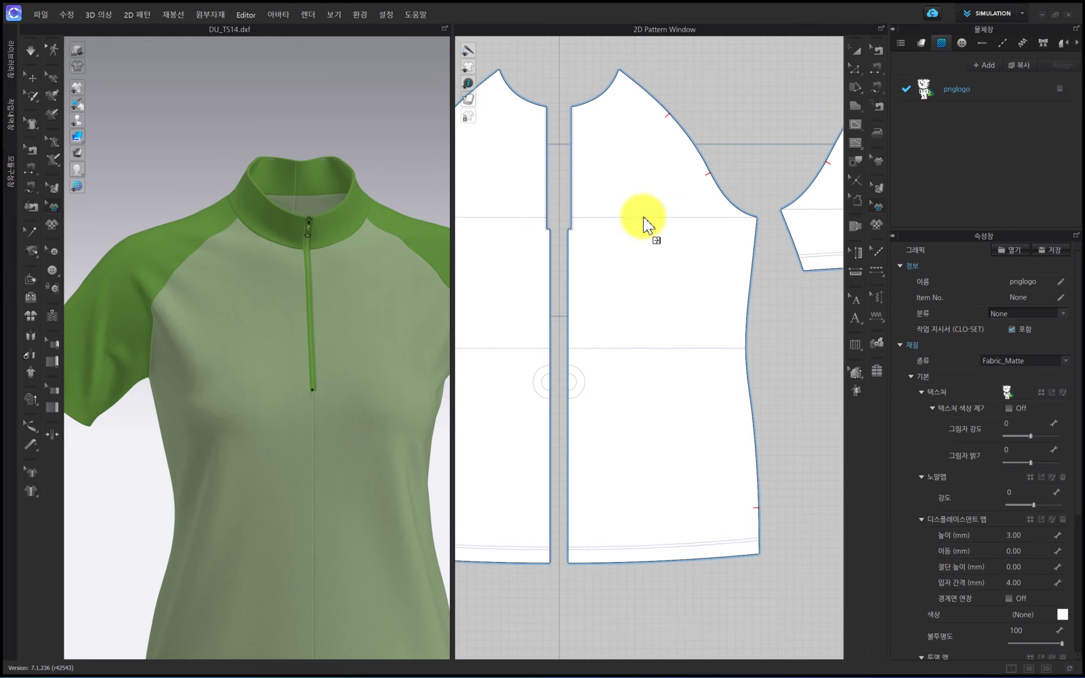
pyautogui.moveTo(645, 218); pyautogui.dragTo(644, 219)
pyautogui.scroll(3, 351, 416)
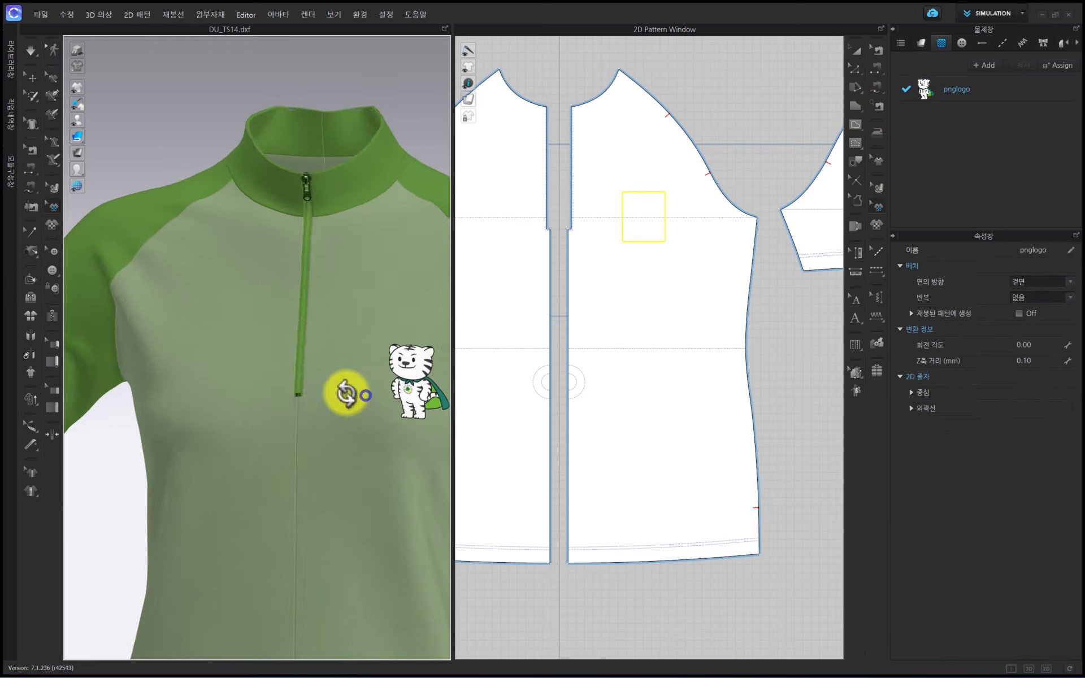
pyautogui.moveTo(347, 392); pyautogui.dragTo(335, 414, button='right')
pyautogui.moveTo(335, 402); pyautogui.dragTo(296, 371, button='middle')
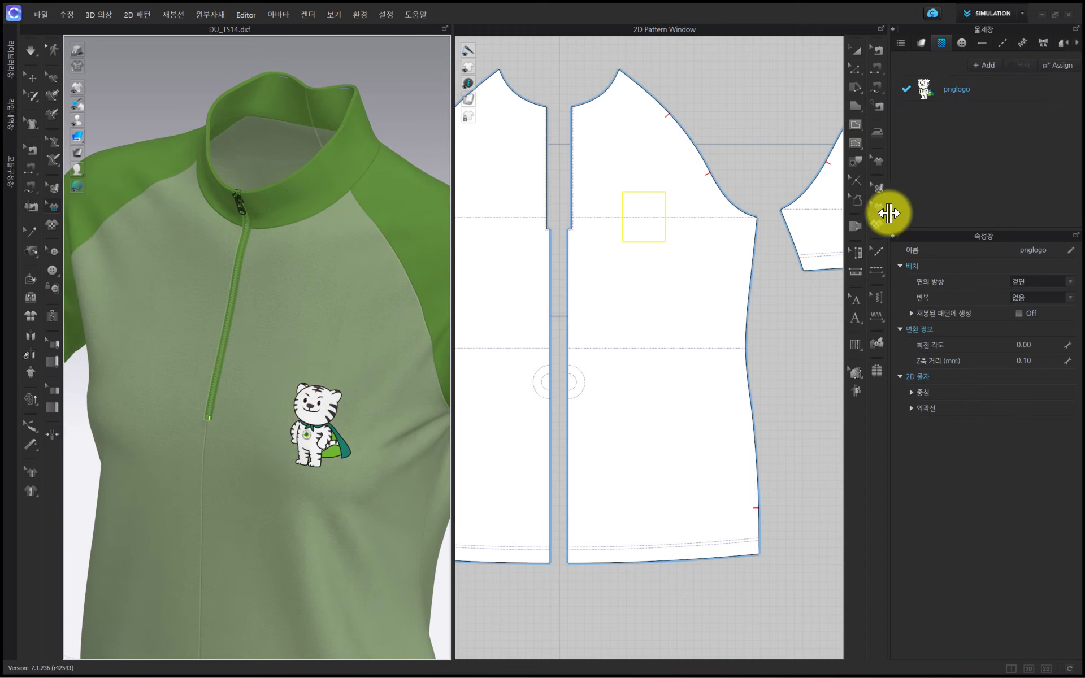
# Show the fabric textures on the 2D patterns, and enlarge the tiger logo and move it up toward the armhole
pyautogui.click(468, 100)
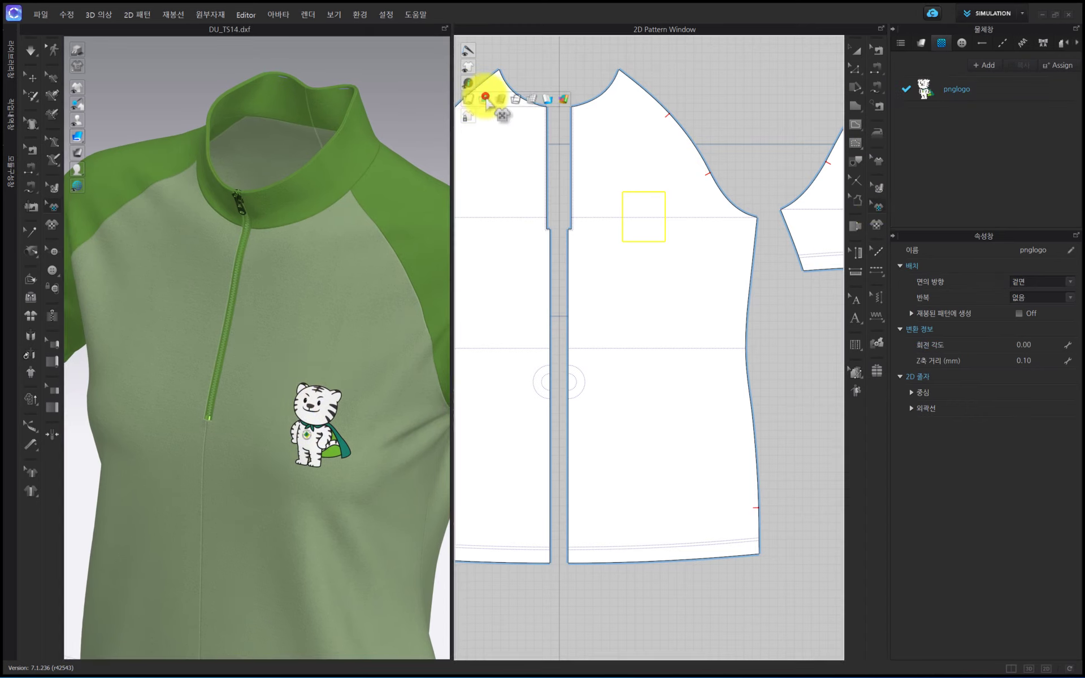
pyautogui.click(468, 100)
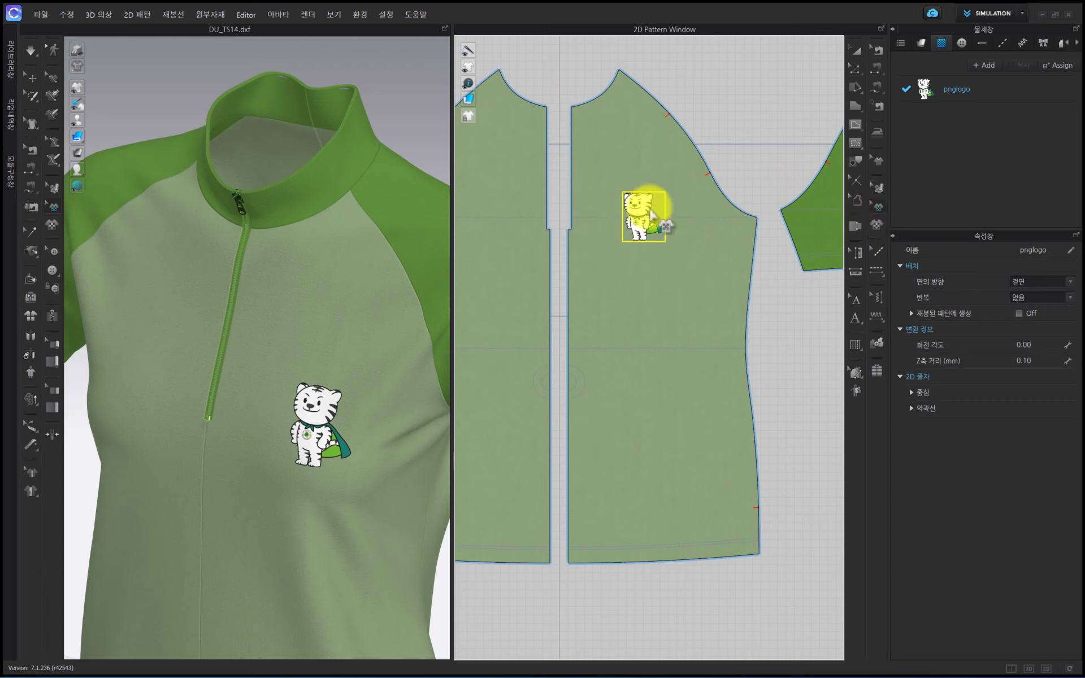
pyautogui.click(649, 223)
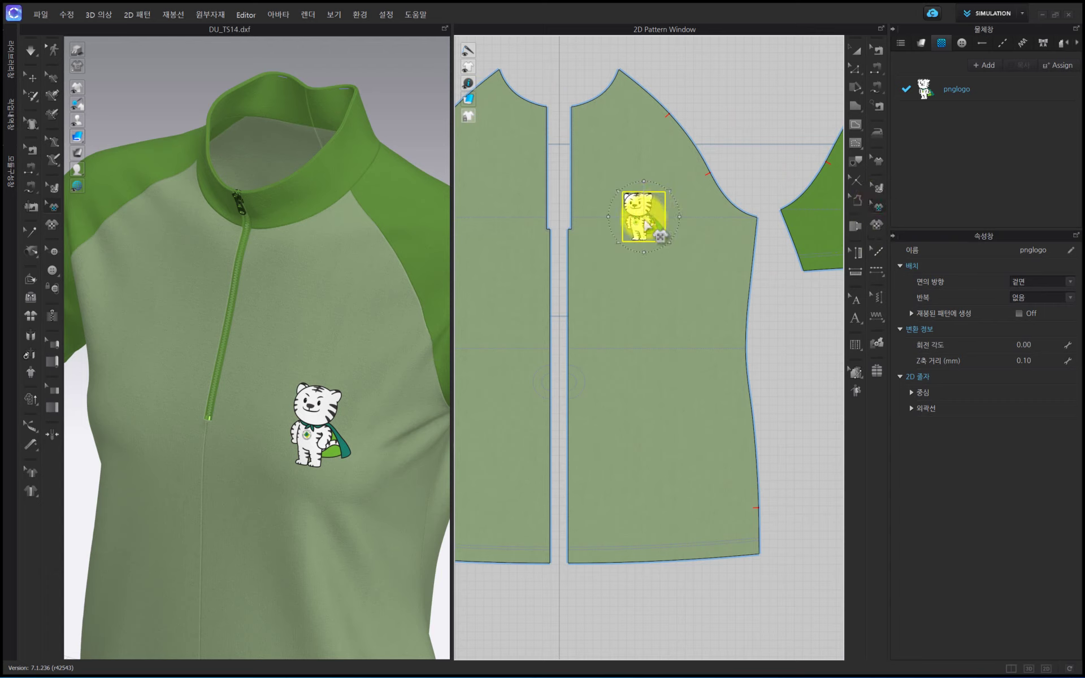
pyautogui.moveTo(671, 192)
pyautogui.mouseDown()
pyautogui.moveTo(685, 188)
pyautogui.moveTo(654, 212)
pyautogui.moveTo(660, 198)
pyautogui.mouseUp()
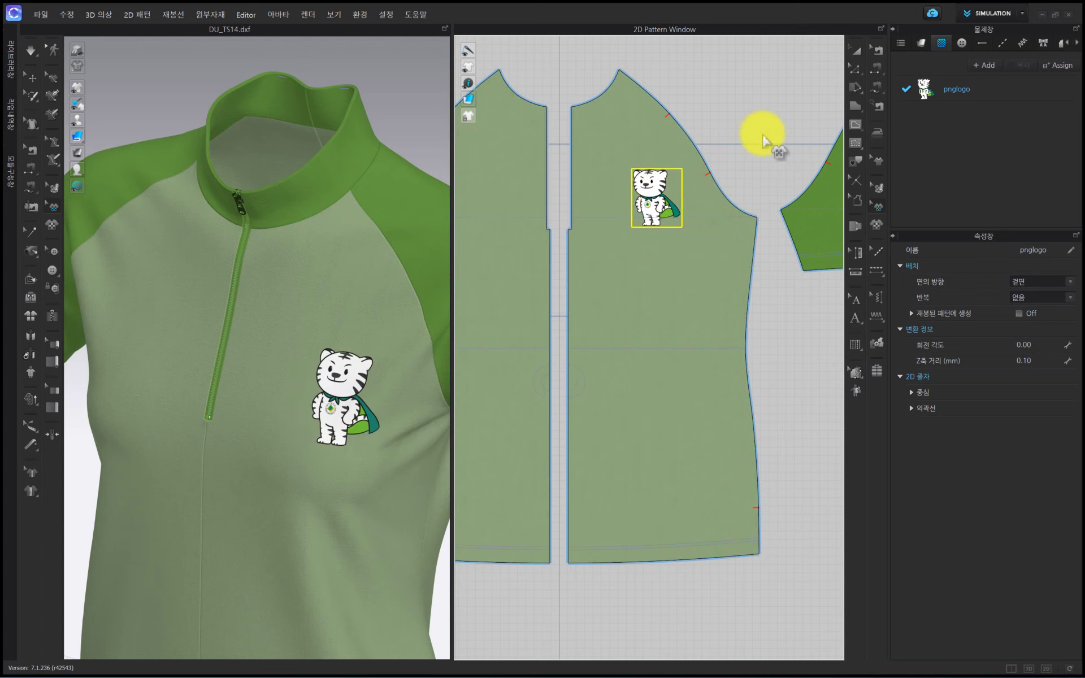
pyautogui.click(766, 136)
# Set the pnglogo graphic's material type to Plastic and inspect the logo on the garment at an angle
pyautogui.scroll(-3, 279, 450)
pyautogui.moveTo(278, 452); pyautogui.dragTo(378, 410, button='right')
pyautogui.scroll(-2, 308, 443)
pyautogui.click(964, 90)
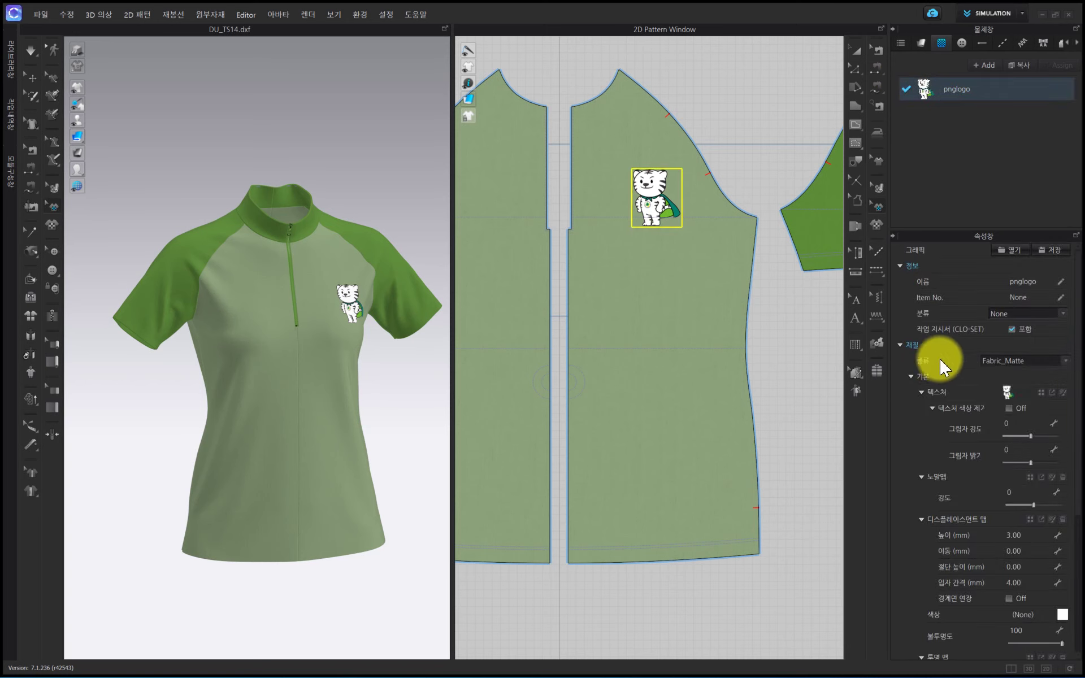
pyautogui.click(999, 362)
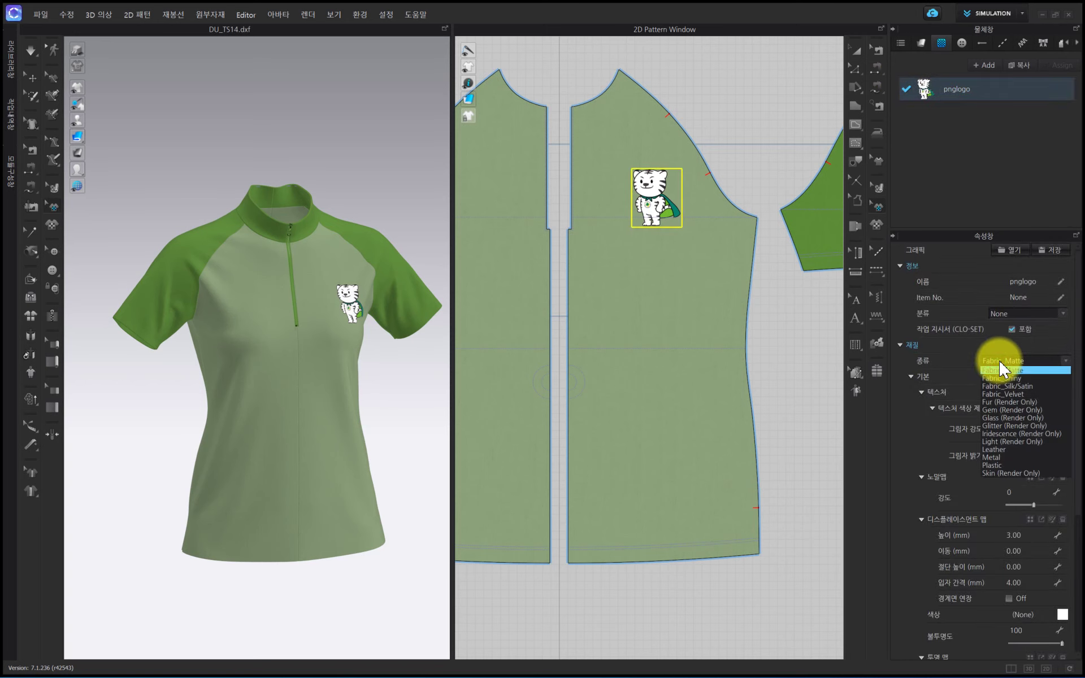
pyautogui.click(999, 464)
pyautogui.scroll(5, 334, 339)
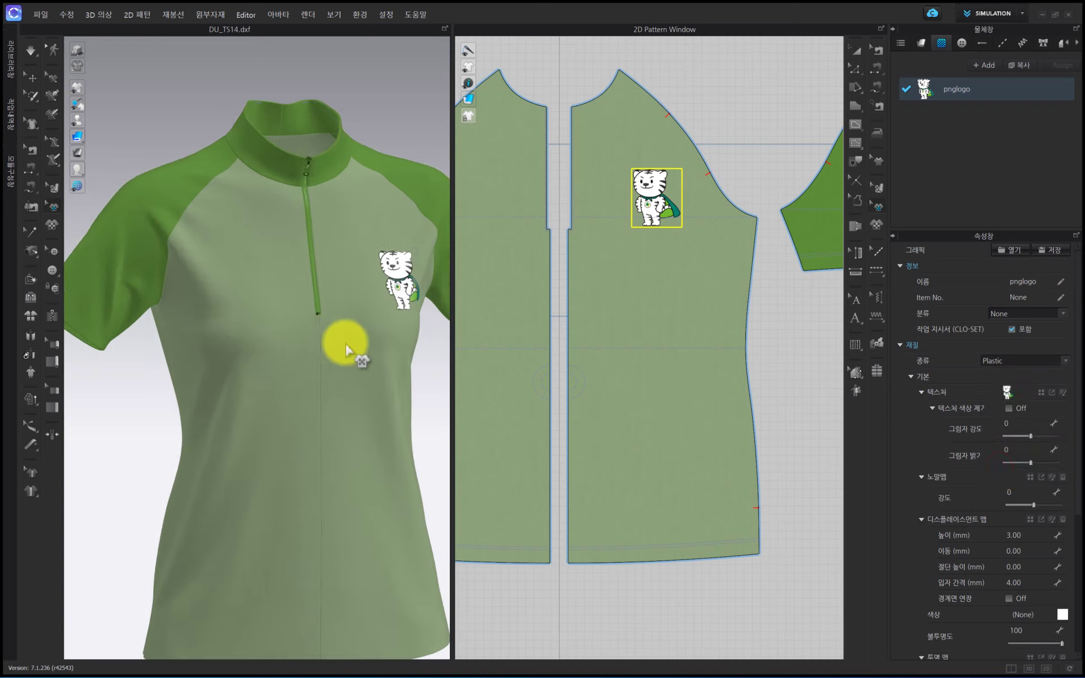
pyautogui.moveTo(350, 338); pyautogui.dragTo(373, 337, button='right')
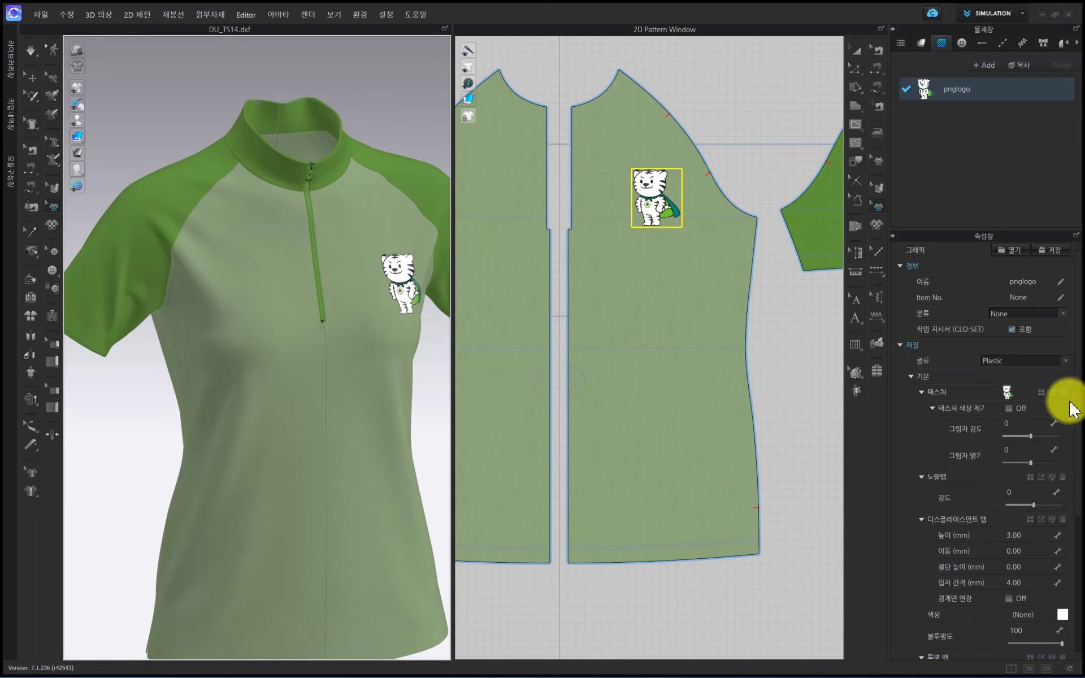